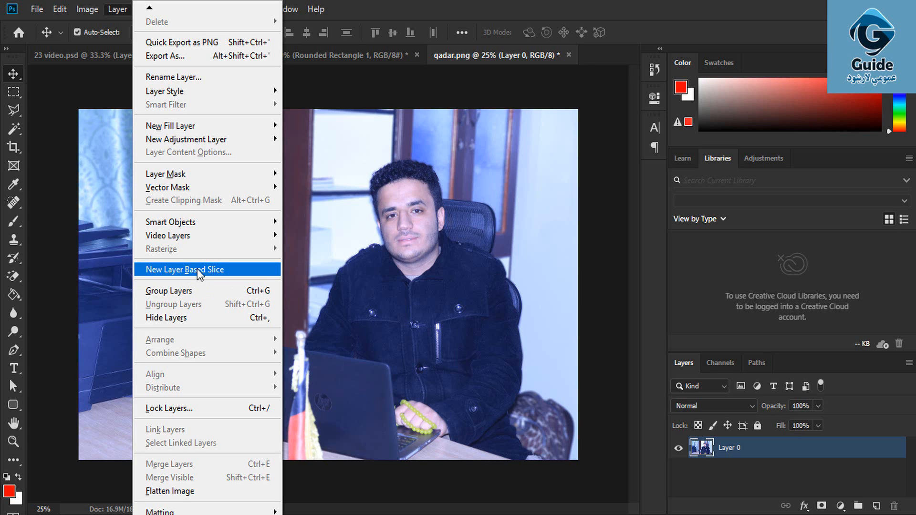
pyautogui.click(16, 133)
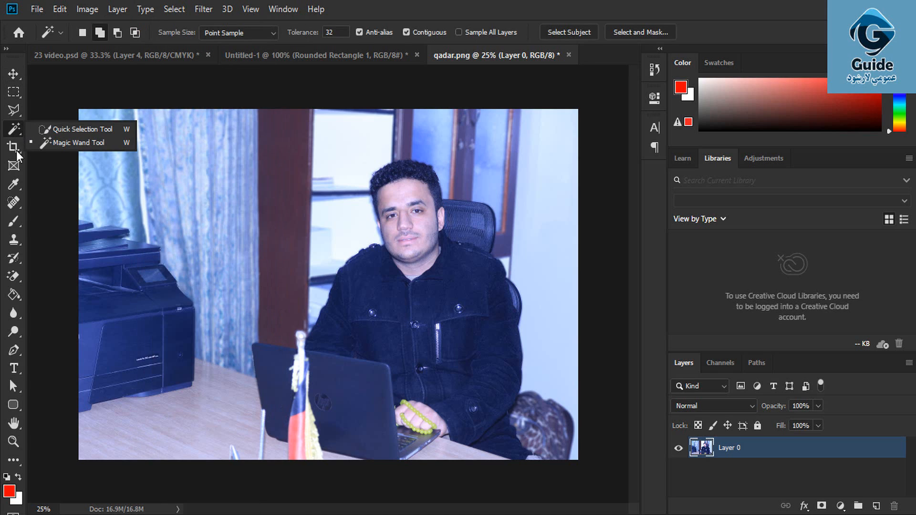
pyautogui.click(16, 151)
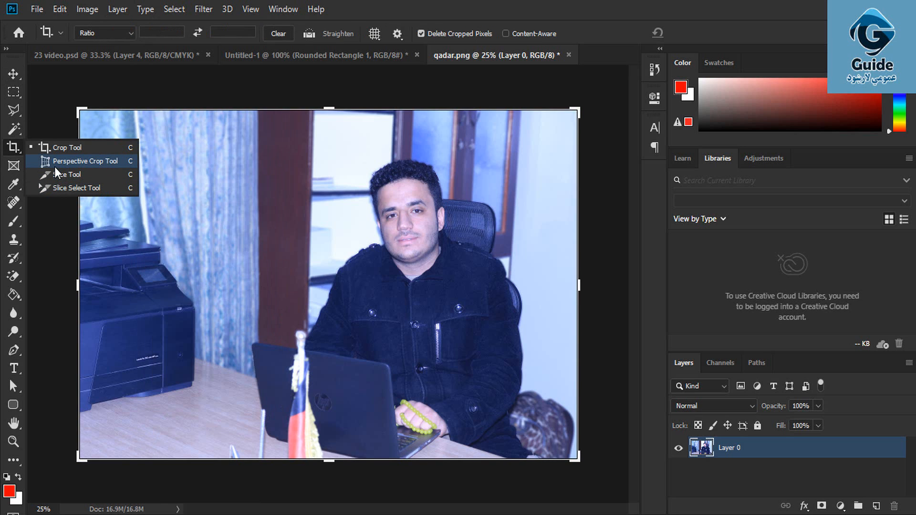
pyautogui.click(12, 73)
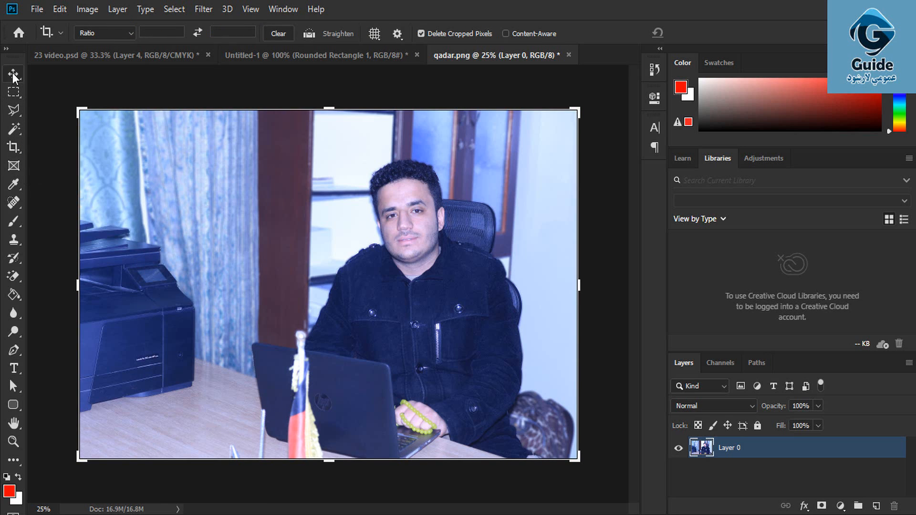
# Step: Add a Lorem Ipsum placeholder text layer beside the seated man and set its font size to 147.21 pt
pyautogui.click(14, 369)
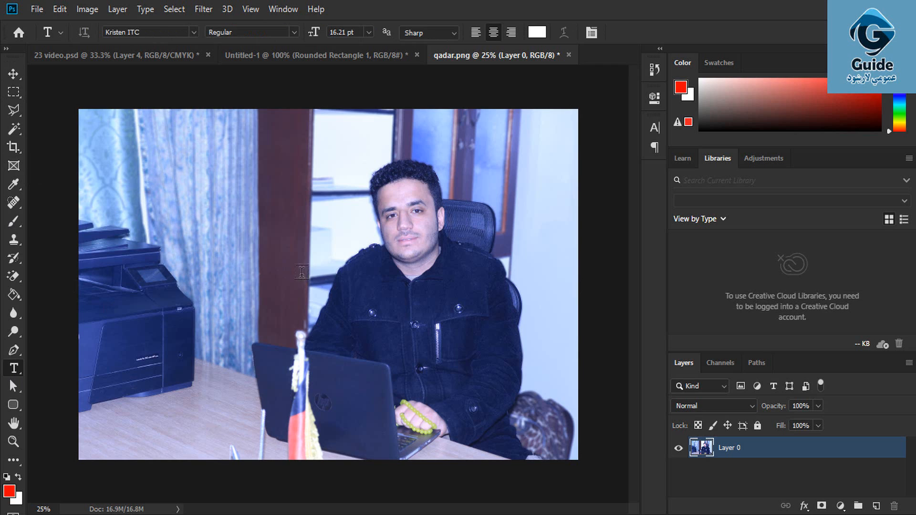
pyautogui.click(273, 258)
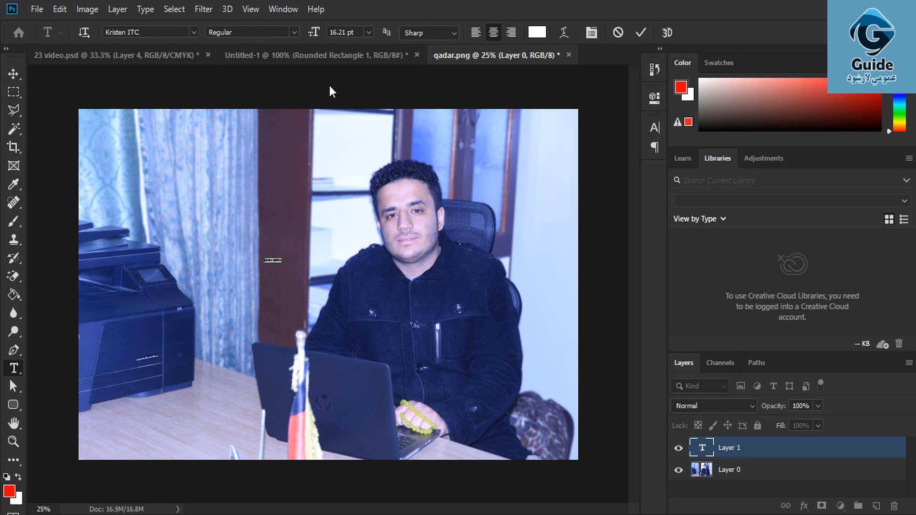
pyautogui.moveTo(319, 41); pyautogui.dragTo(403, 38)
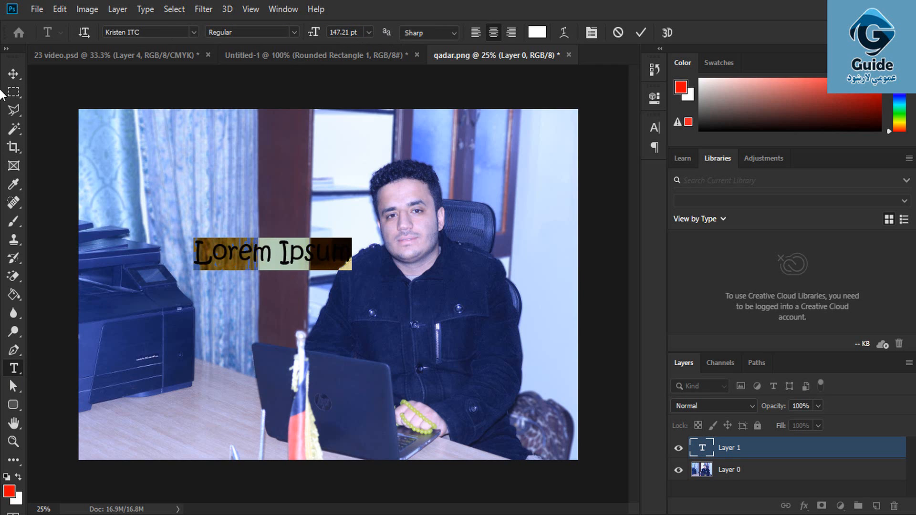
pyautogui.click(13, 74)
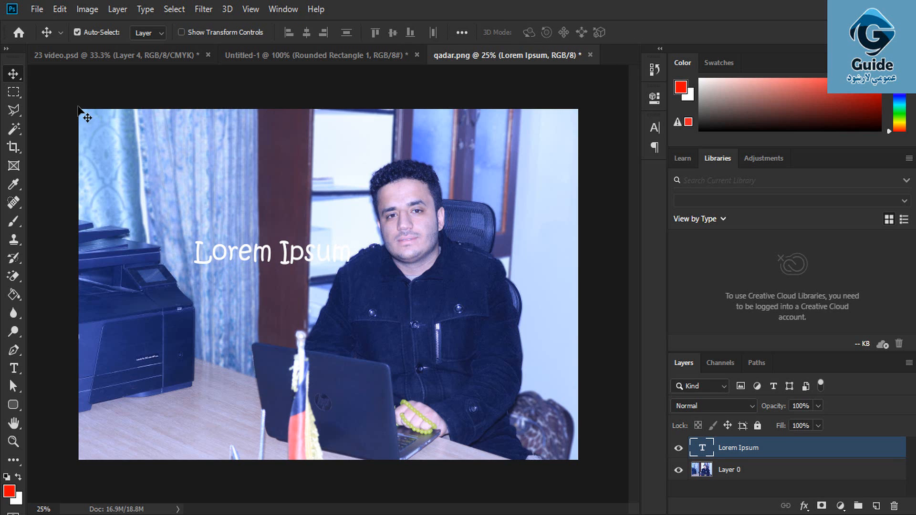
# Step: Create a new layer-based slice from the Lorem Ipsum text layer
pyautogui.click(117, 9)
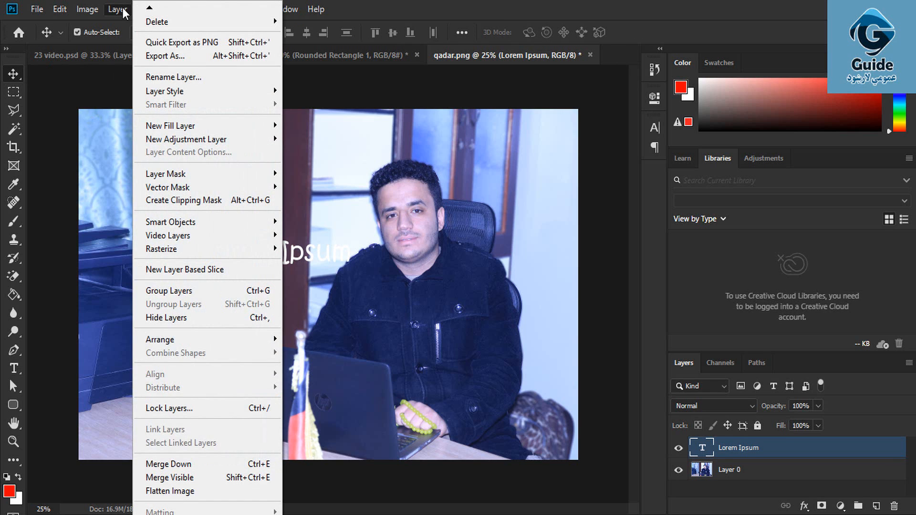
pyautogui.click(212, 270)
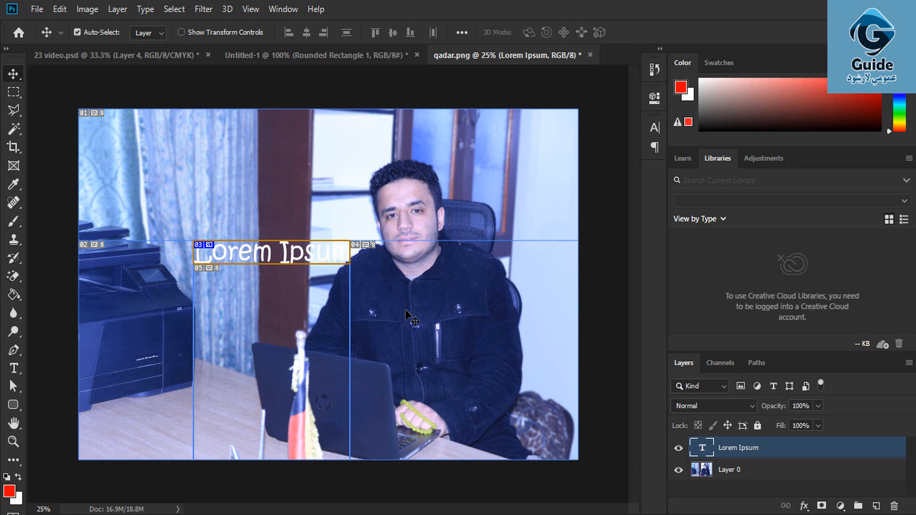
# Step: Open the Save for Web export, set the format to GIF and examine the slices across the whole image in the preview
pyautogui.click(38, 10)
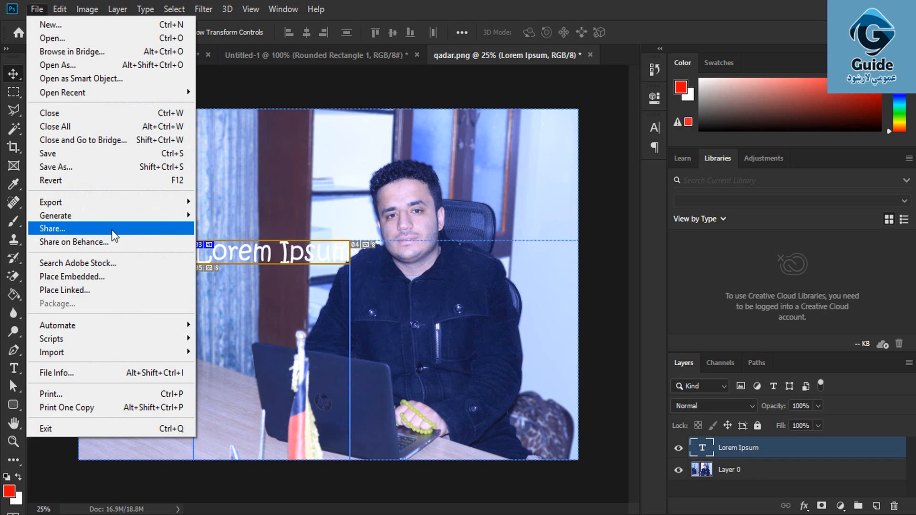
pyautogui.moveTo(104, 206)
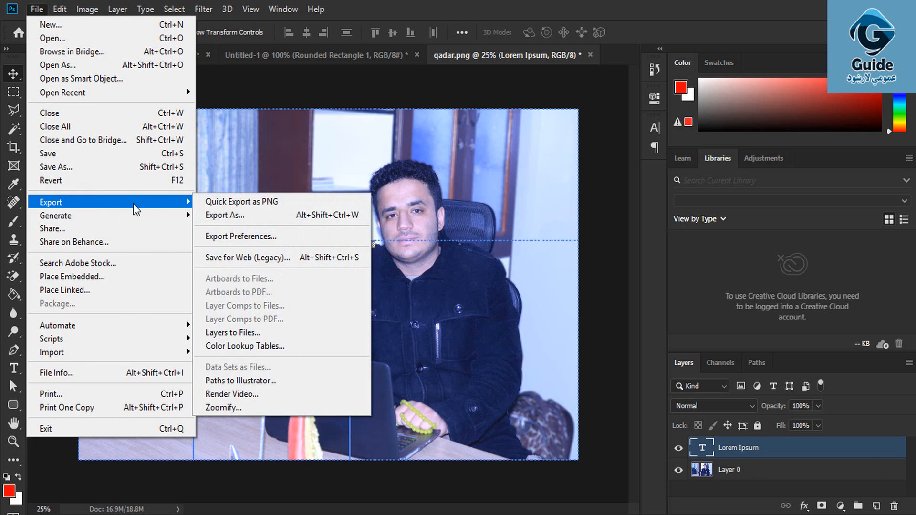
pyautogui.click(263, 259)
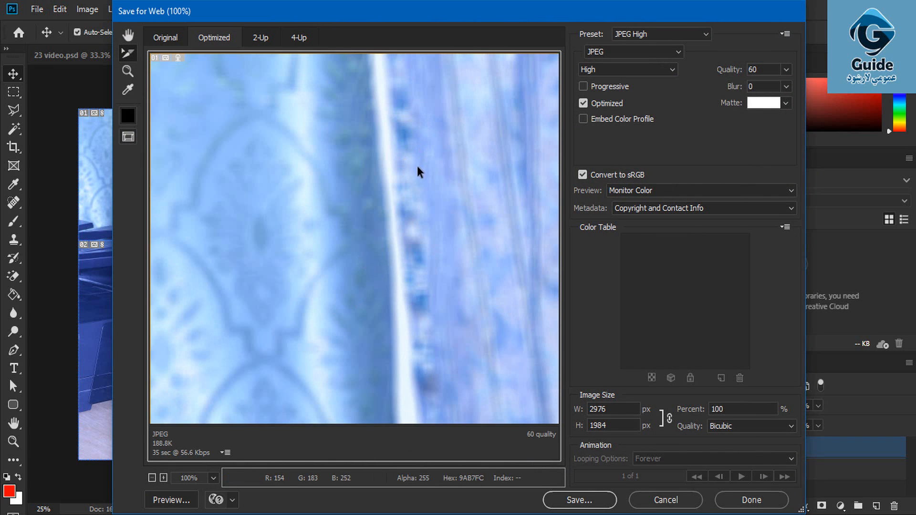
pyautogui.click(621, 52)
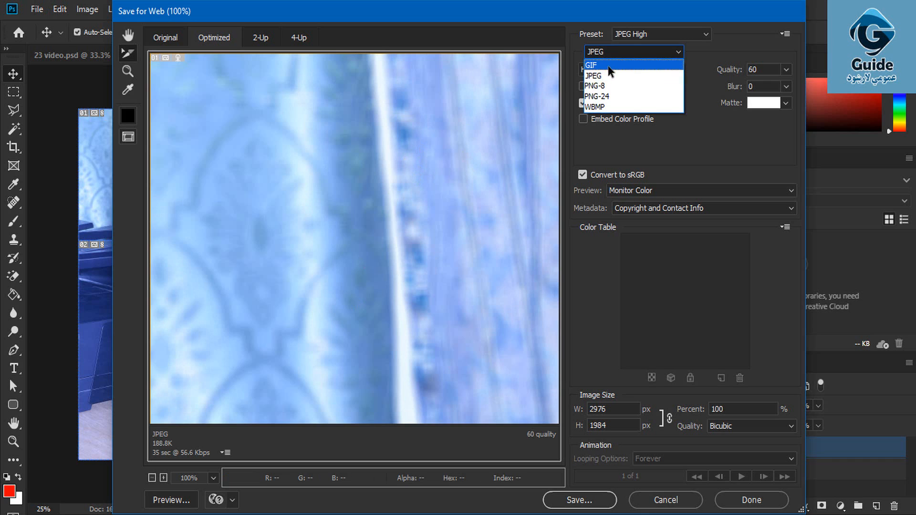
pyautogui.click(609, 64)
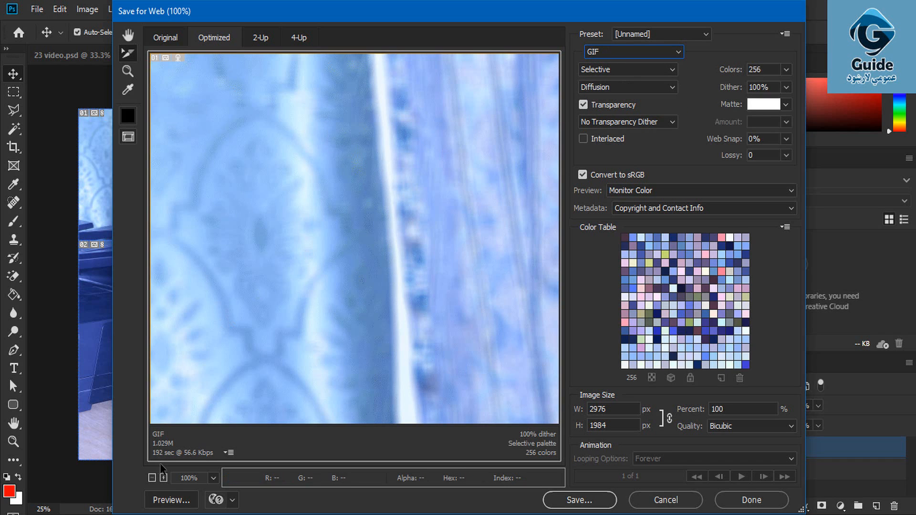
pyautogui.click(153, 478)
pyautogui.click(153, 478)
pyautogui.click(153, 478)
pyautogui.click(152, 478)
pyautogui.click(153, 478)
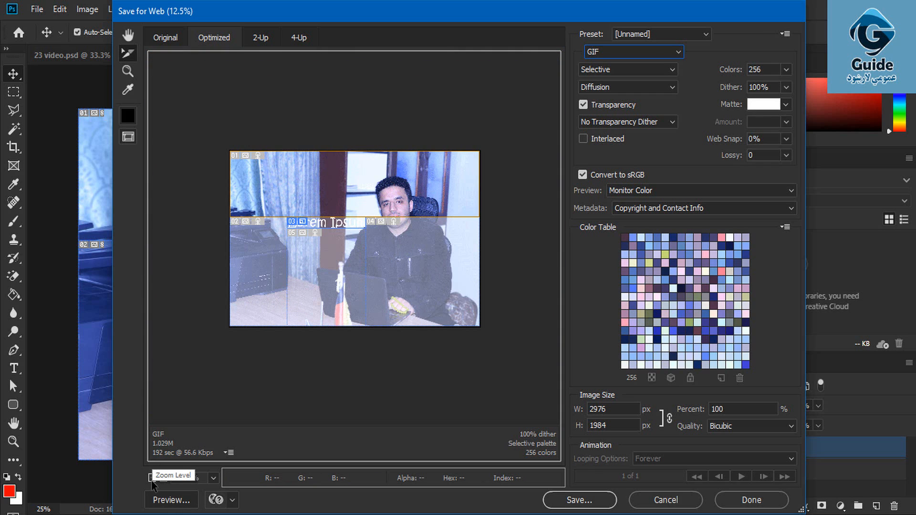
pyautogui.click(164, 478)
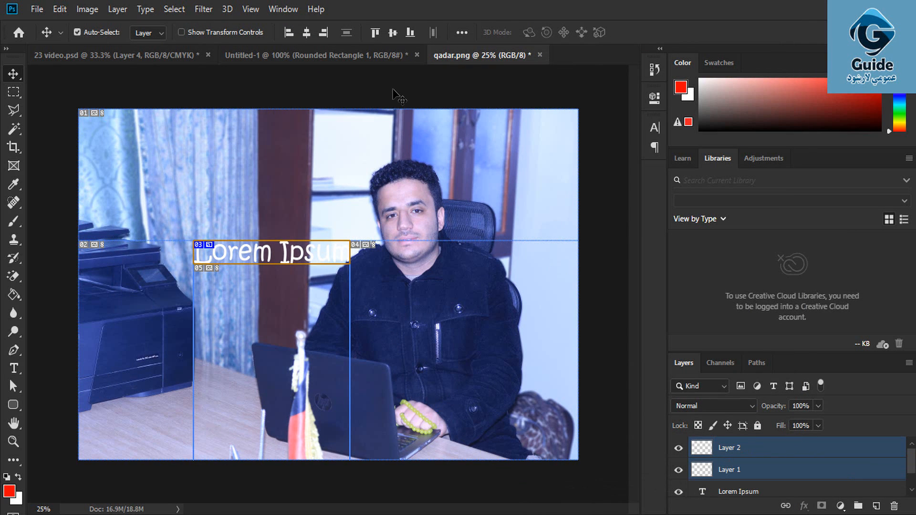
# Step: Group Layer 1 and Layer 2, and dissolve that group again
pyautogui.click(118, 9)
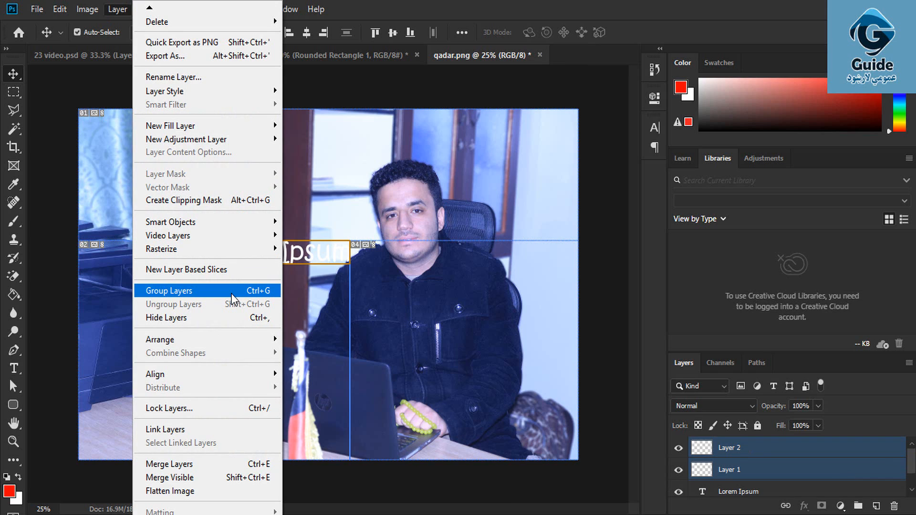
pyautogui.click(766, 469)
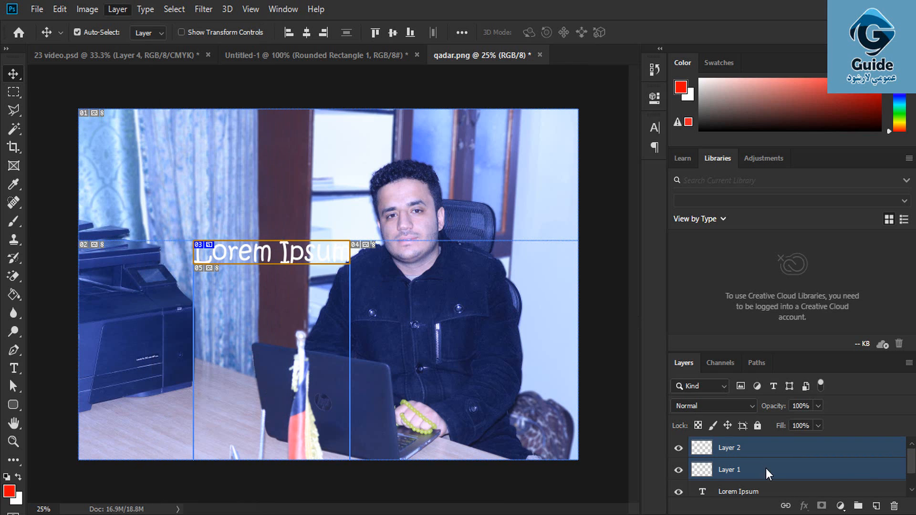
pyautogui.click(766, 470)
pyautogui.click(756, 450)
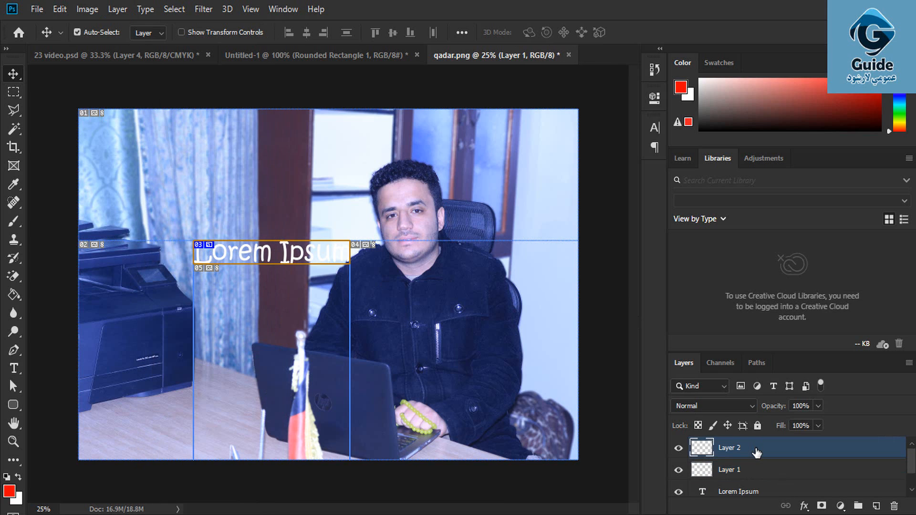
pyautogui.keyDown('shift'); pyautogui.click(758, 471); pyautogui.keyUp('shift')
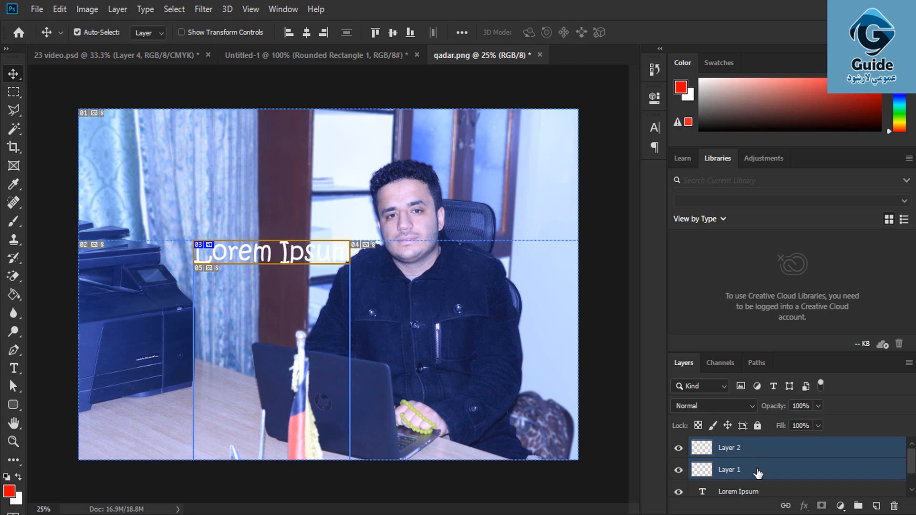
pyautogui.hotkey('ctrl', 'g')
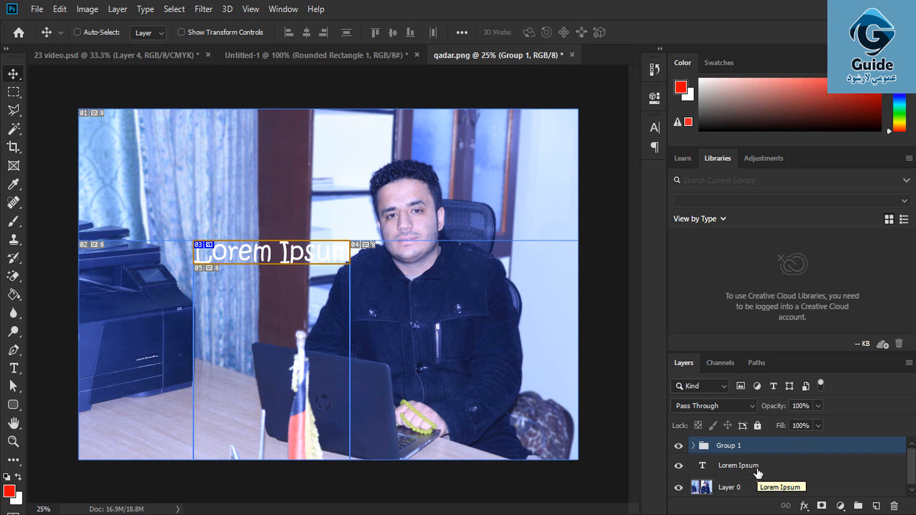
pyautogui.hotkey('ctrl', 'shift', 'g')
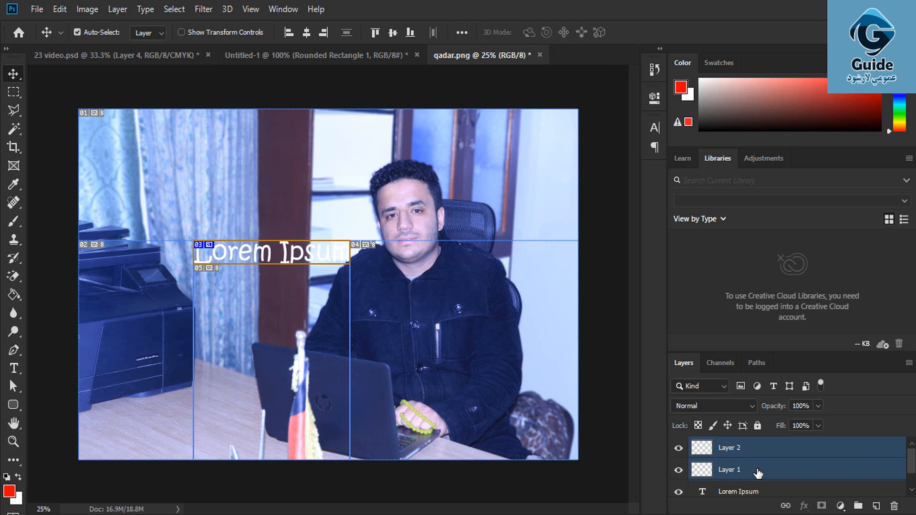
# Step: Group the two selected empty layers once more, check the group's contents and ungroup them
pyautogui.click(118, 9)
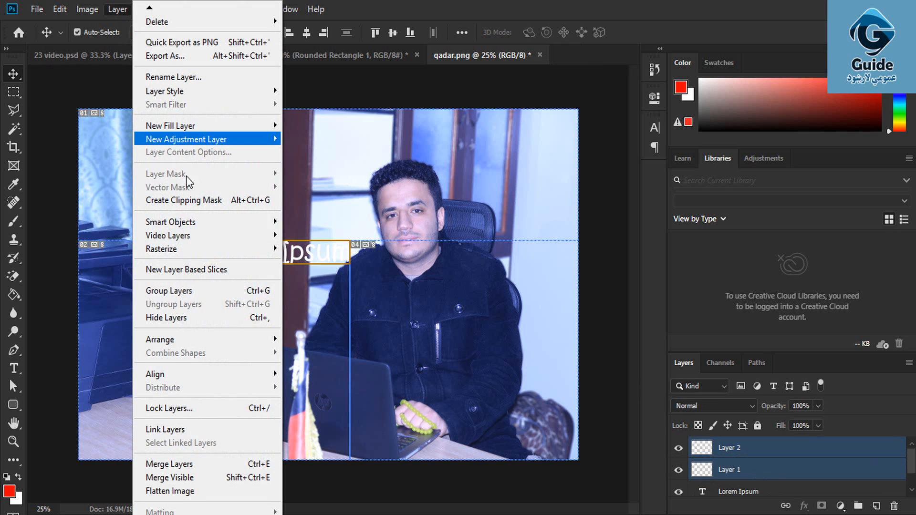
pyautogui.click(208, 292)
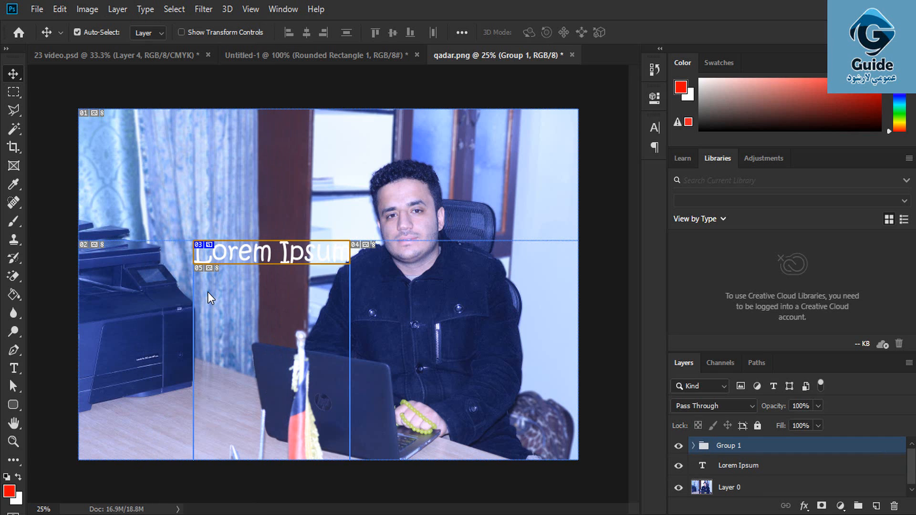
pyautogui.click(693, 445)
pyautogui.click(694, 445)
pyautogui.hotkey('ctrl', 'shift', 'g')
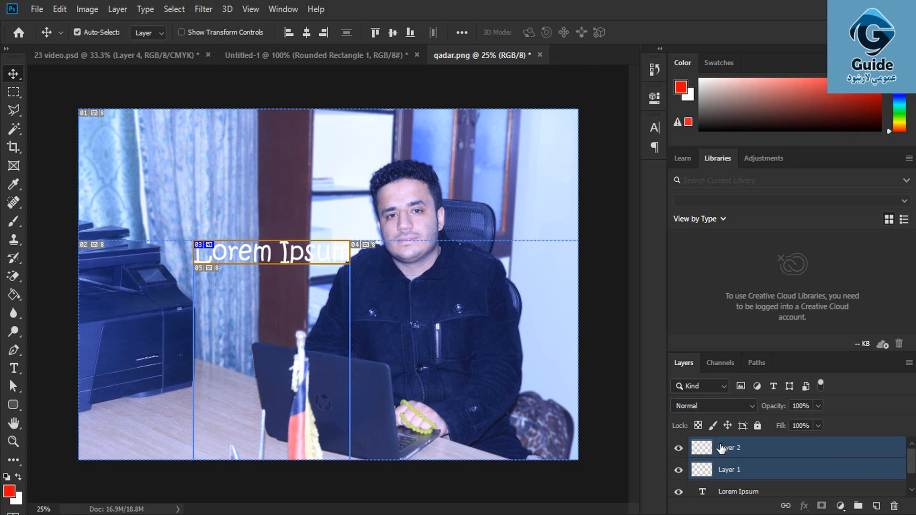
# Step: Select Layer 2 together with Layer 1 and put both into one group
pyautogui.click(728, 449)
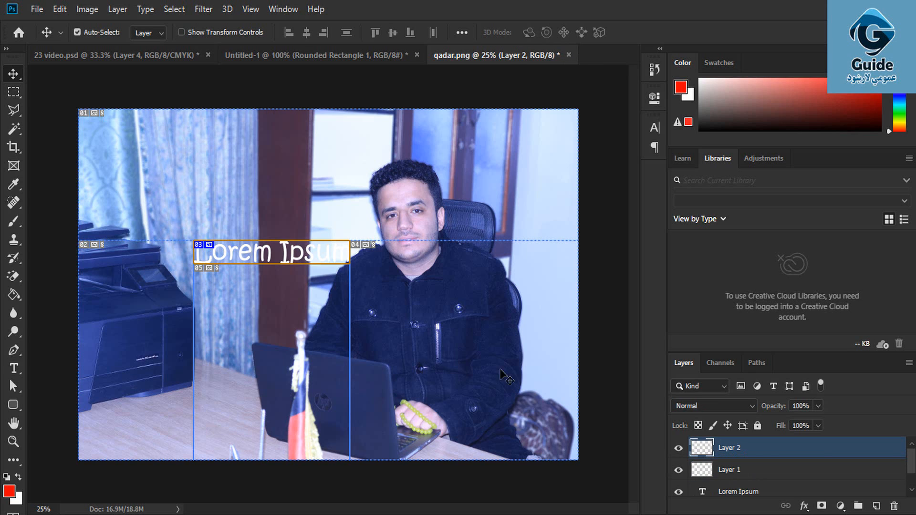
pyautogui.keyDown('shift'); pyautogui.click(748, 471); pyautogui.keyUp('shift')
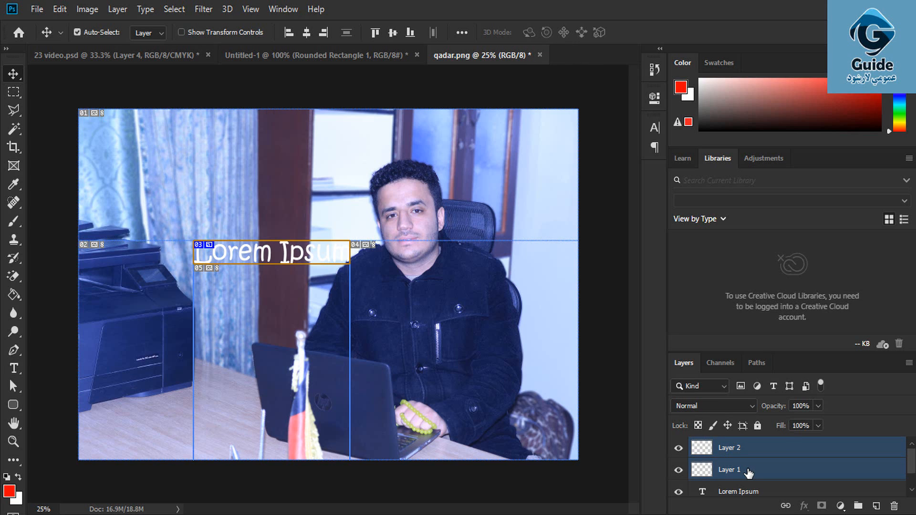
pyautogui.hotkey('ctrl', 'g')
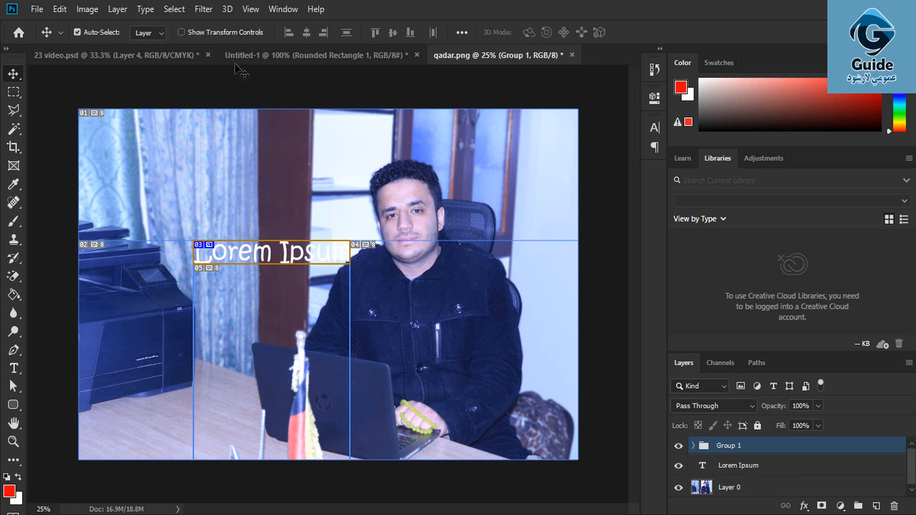
# Step: Ungroup Group 1 and regroup its two layers
pyautogui.click(117, 9)
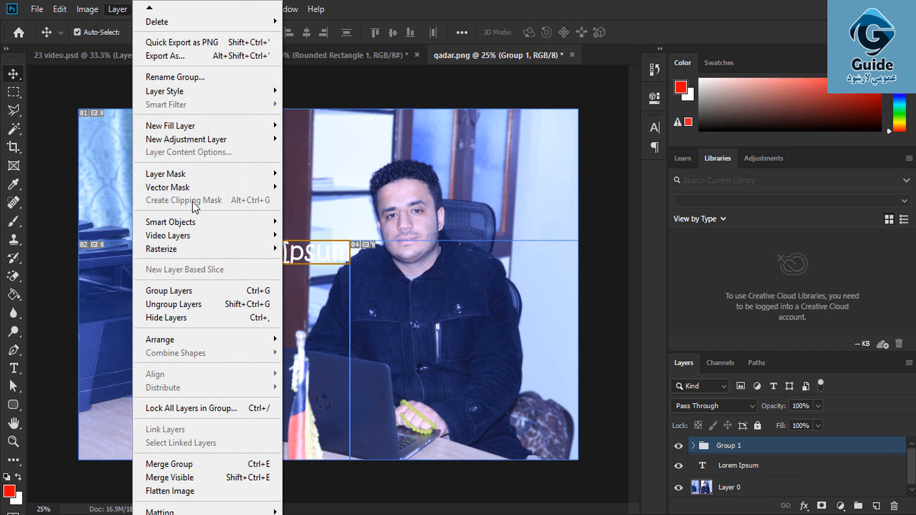
pyautogui.click(182, 307)
pyautogui.hotkey('ctrl', 'g')
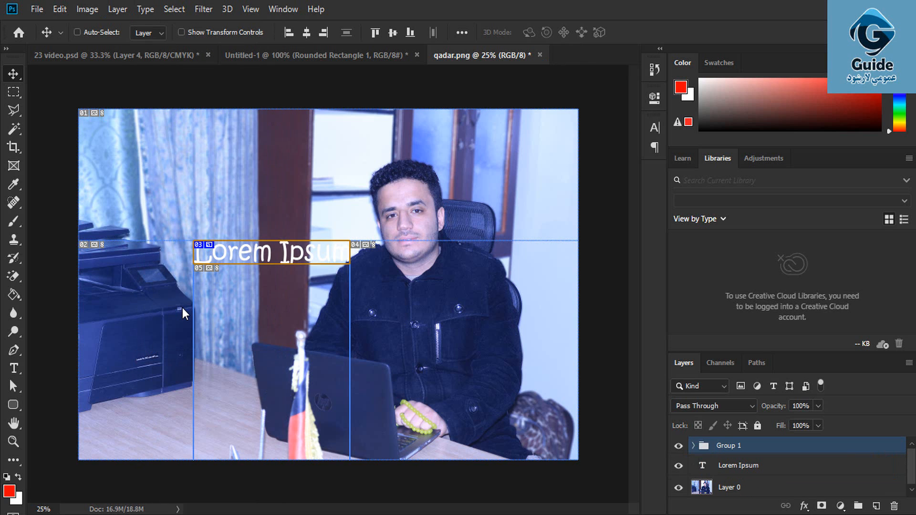
# Step: Hide Group 1 and the Lorem Ipsum text layer with the Hide Layers command
pyautogui.click(117, 9)
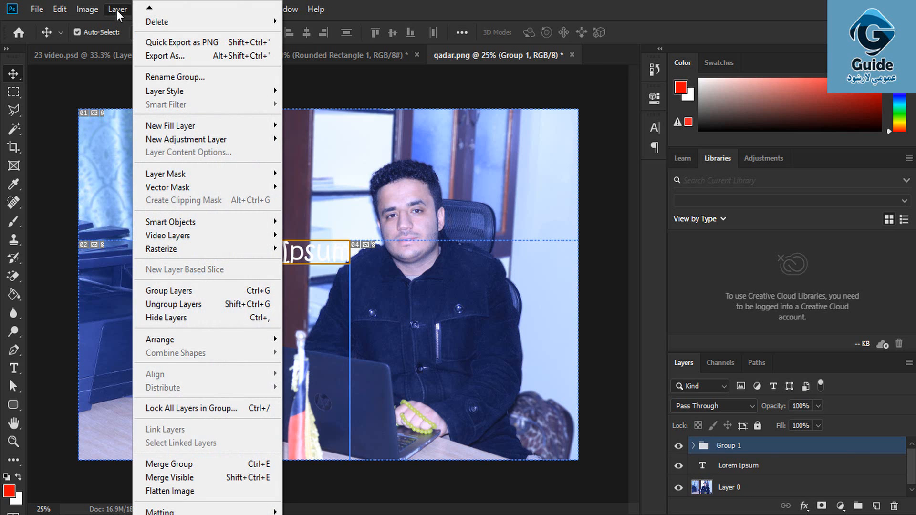
pyautogui.click(188, 316)
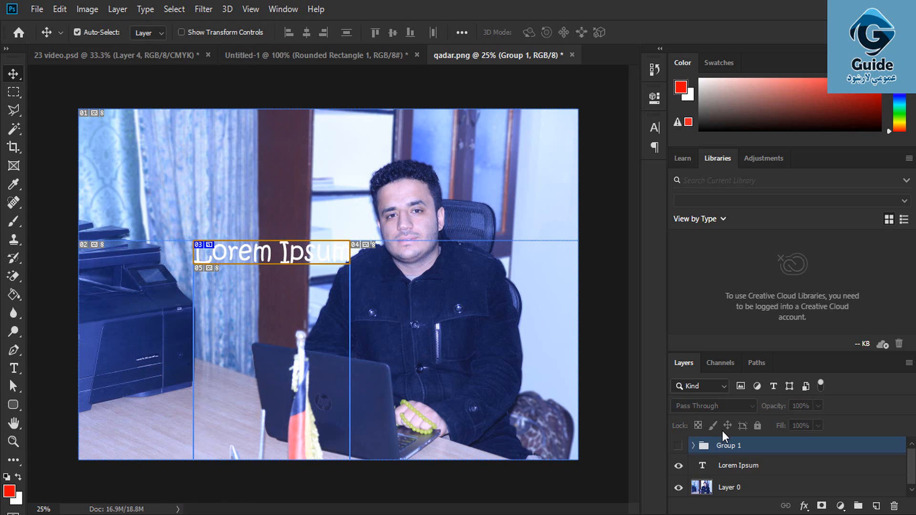
pyautogui.click(734, 470)
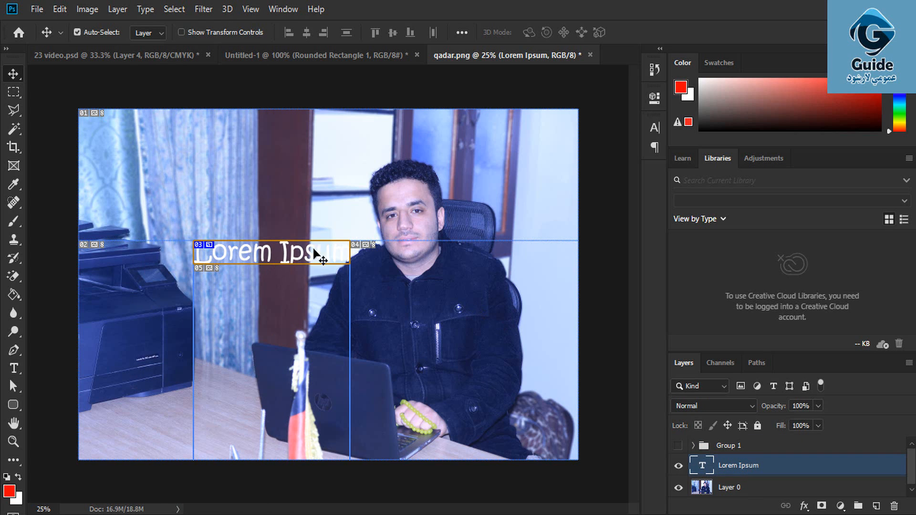
pyautogui.click(117, 9)
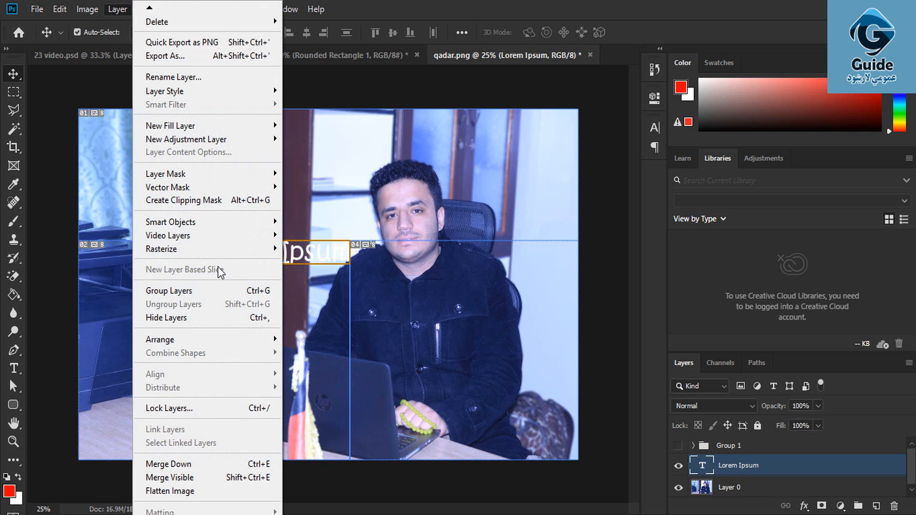
pyautogui.click(190, 319)
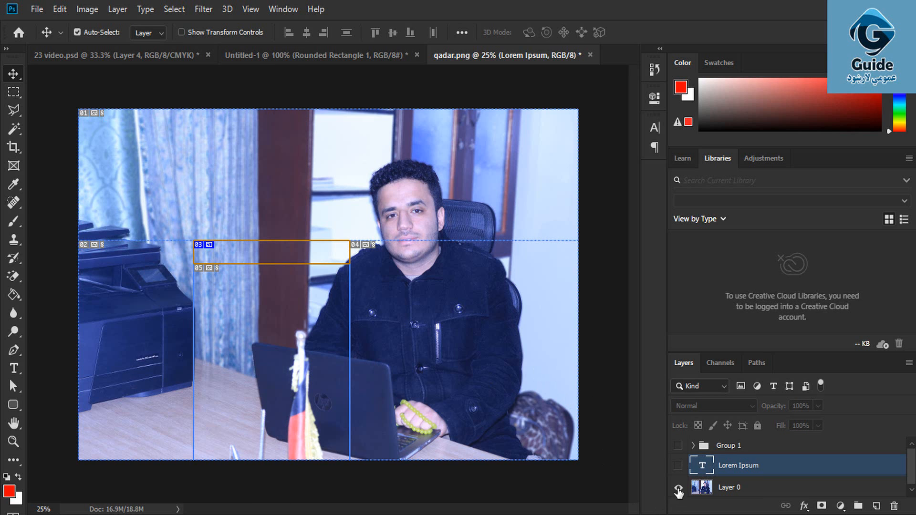
# Step: Make the hidden Lorem Ipsum text layer visible again with the Show Layers command
pyautogui.click(678, 467)
pyautogui.click(678, 466)
pyautogui.click(115, 8)
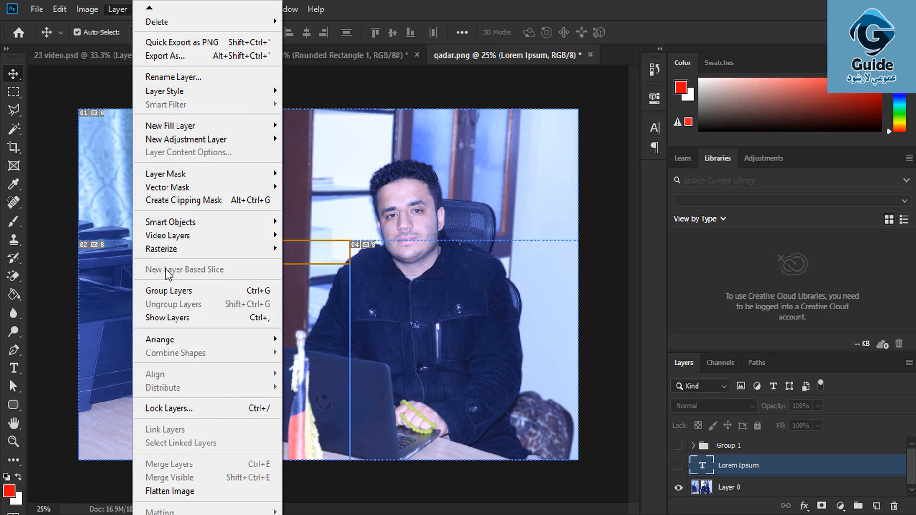
pyautogui.click(189, 318)
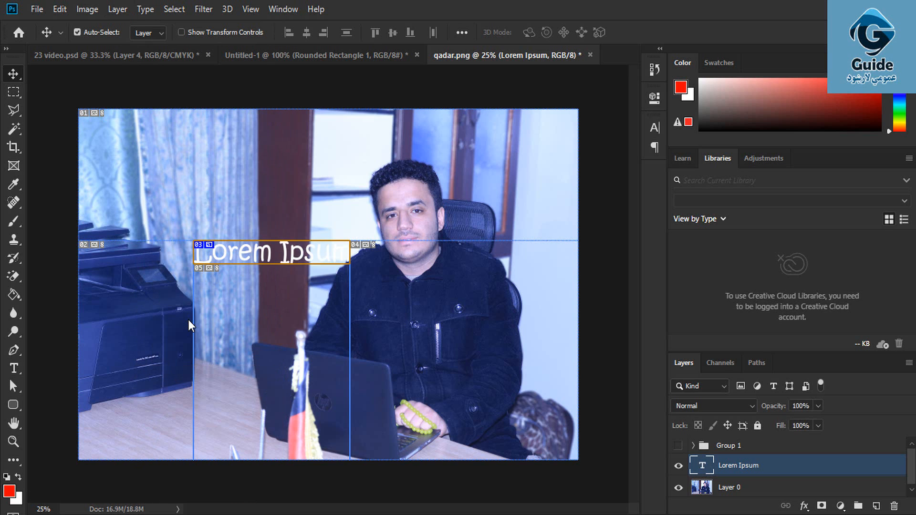
# Step: Bring the Lorem Ipsum layer forward above Group 1 and make Group 1 visible again
pyautogui.click(117, 9)
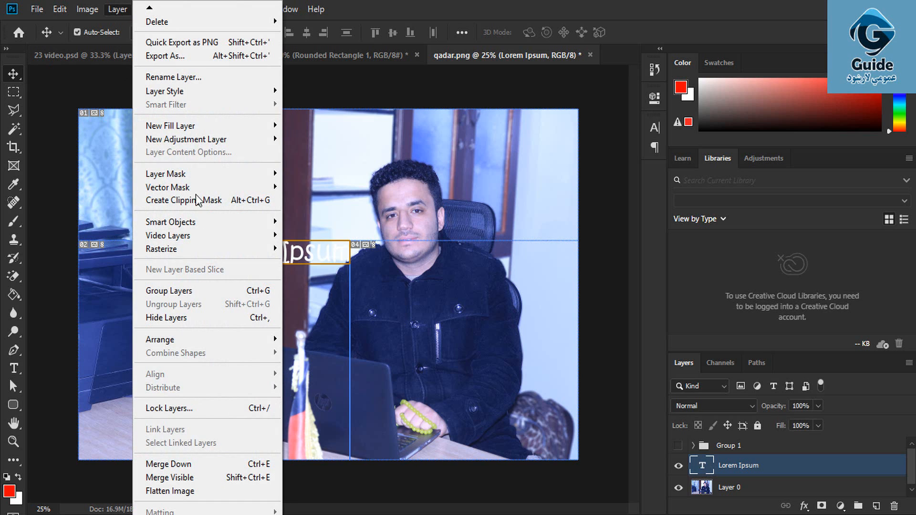
pyautogui.click(482, 325)
pyautogui.hotkey('ctrl', ']')
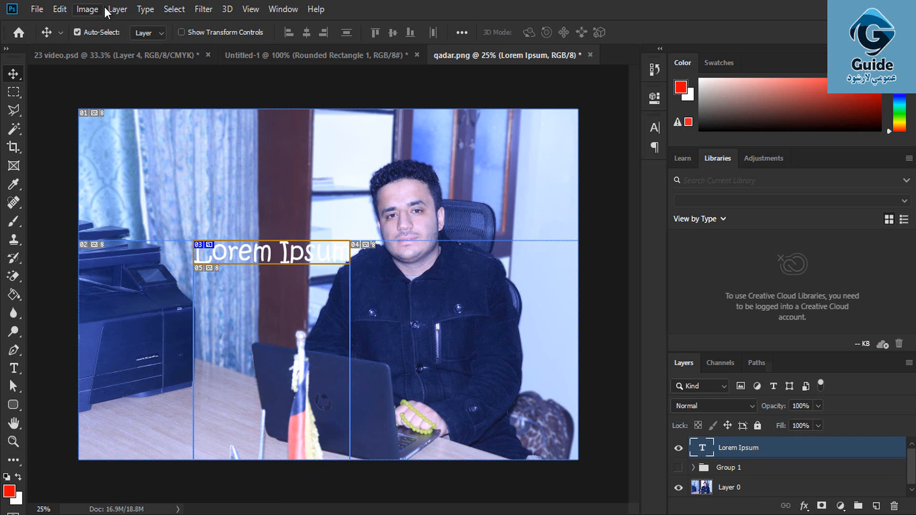
pyautogui.click(116, 8)
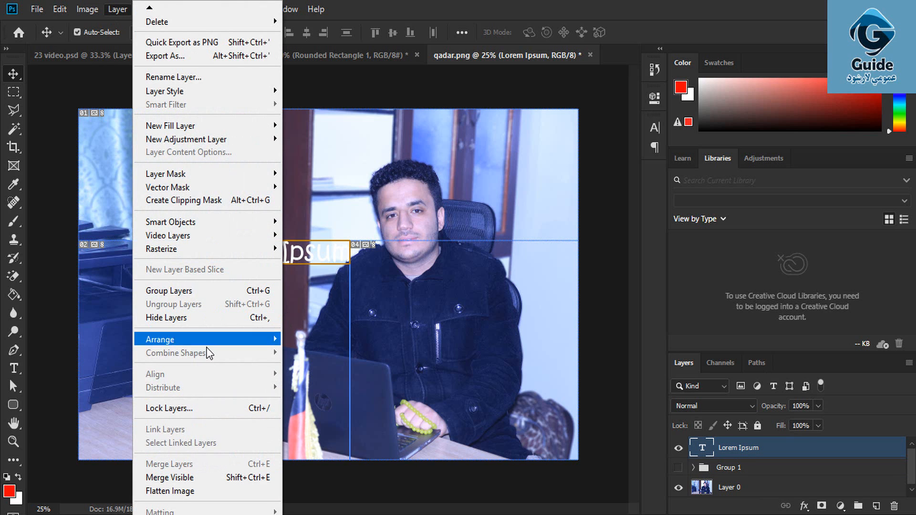
pyautogui.moveTo(209, 342)
pyautogui.click(667, 424)
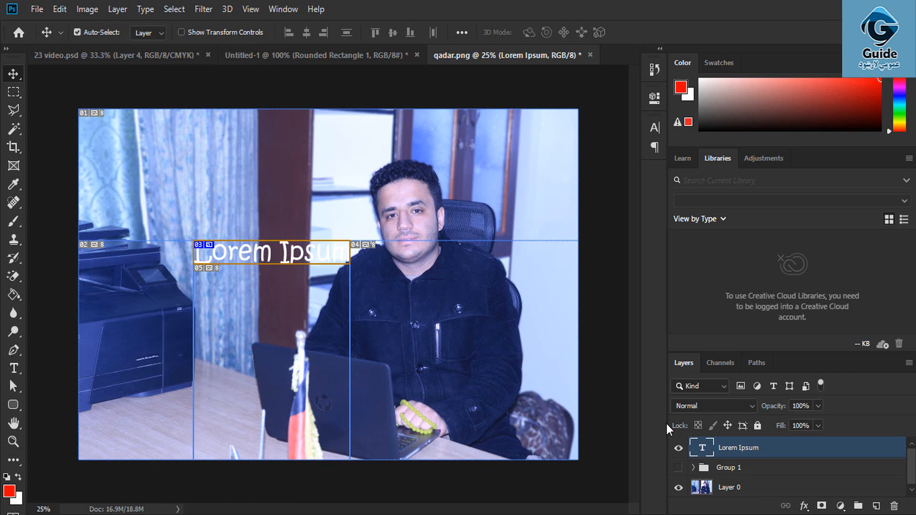
pyautogui.click(678, 467)
# Step: With the Type tool active, set the foreground color to violet #5a00ff
pyautogui.click(13, 368)
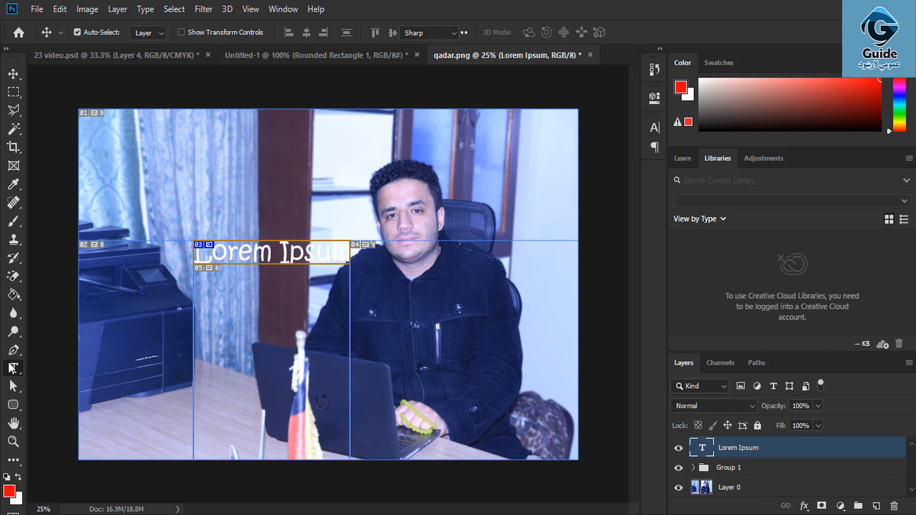
pyautogui.click(9, 491)
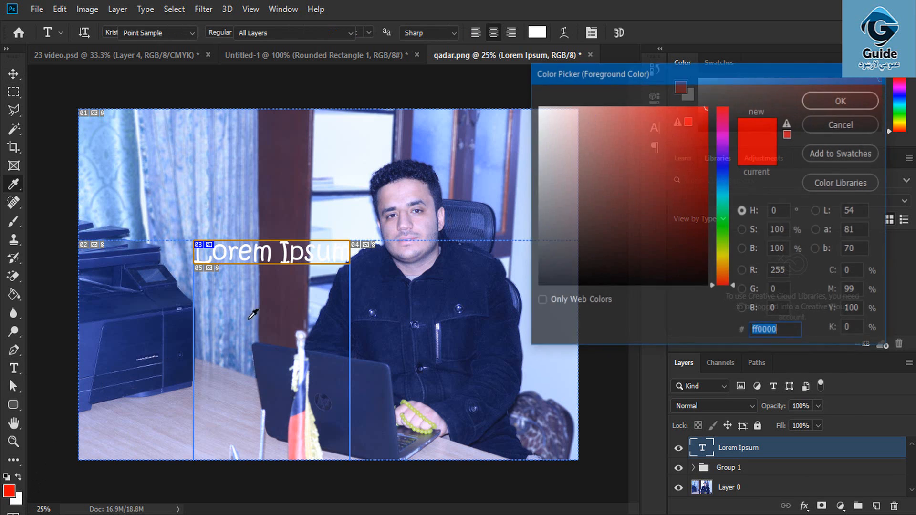
pyautogui.moveTo(721, 143); pyautogui.dragTo(721, 156)
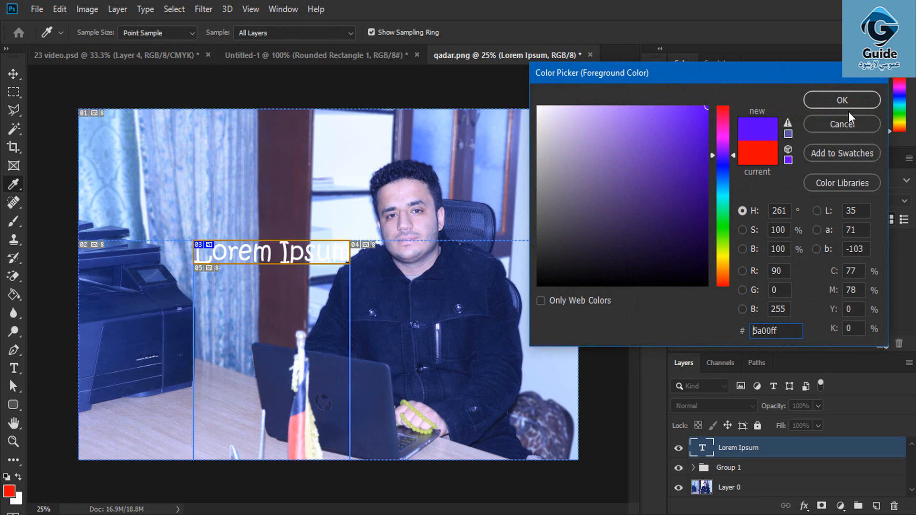
pyautogui.click(852, 98)
# Step: Place a second Lorem Ipsum text below the first one and set its font to Franklin Gothic Medium Cond
pyautogui.click(279, 348)
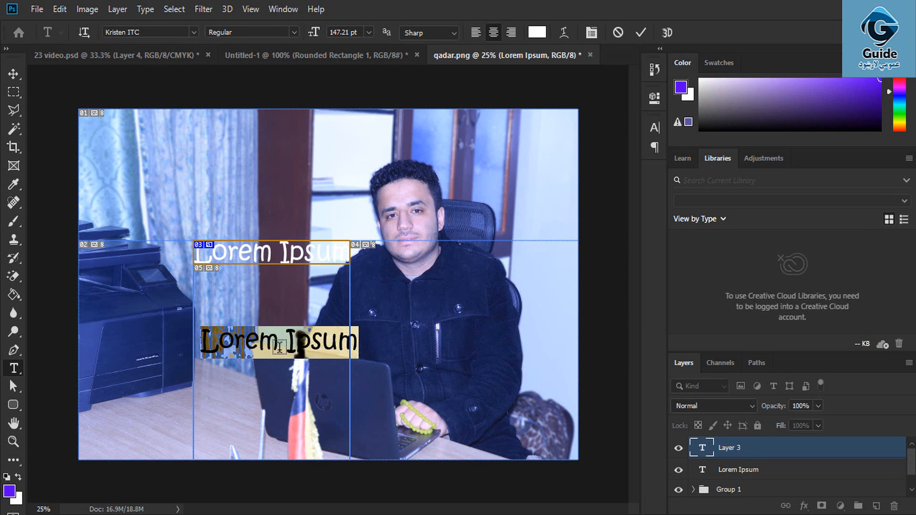
pyautogui.click(194, 32)
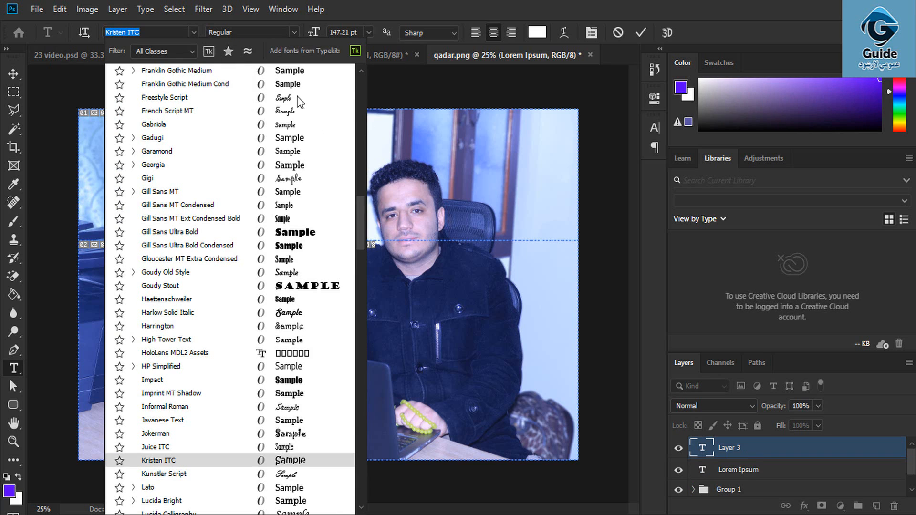
pyautogui.click(289, 86)
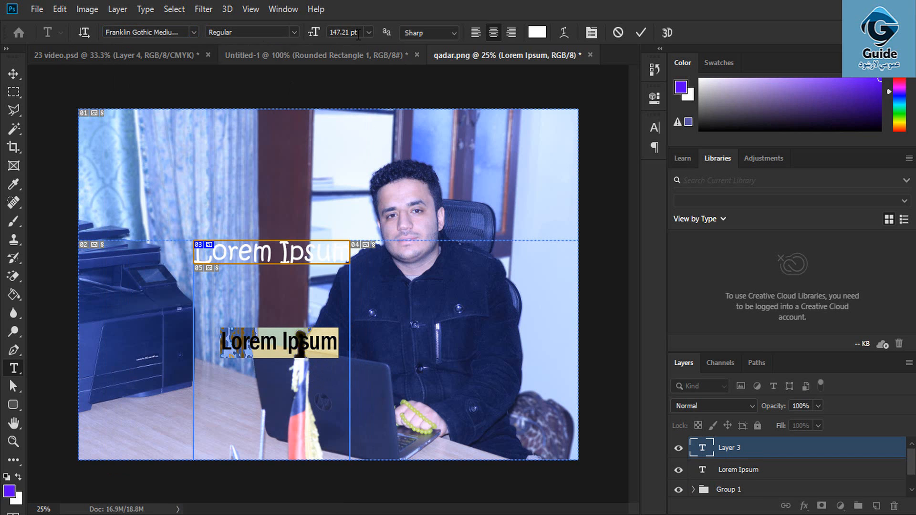
# Step: Enlarge the new text to most of the photo's width and move it up over the smaller Lorem Ipsum text
pyautogui.moveTo(313, 34); pyautogui.dragTo(496, 38)
pyautogui.click(12, 74)
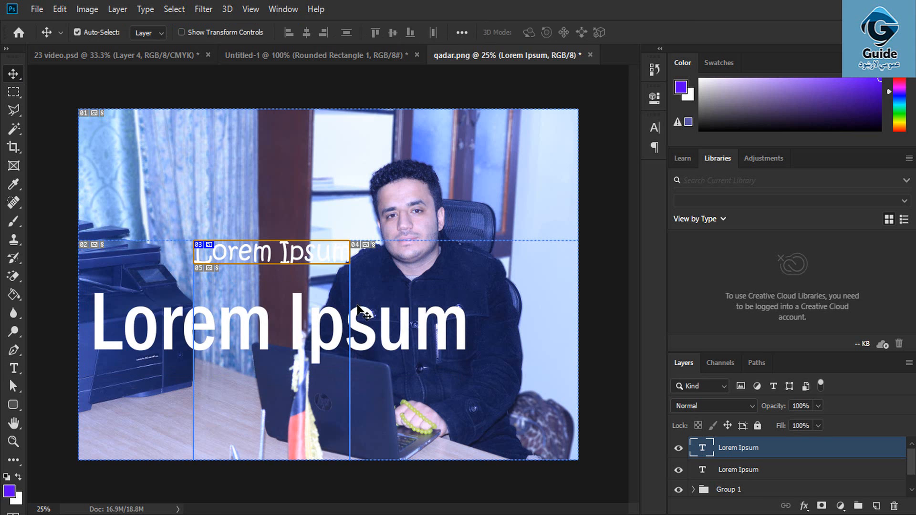
pyautogui.moveTo(319, 329); pyautogui.dragTo(313, 250)
# Step: Apply a Color Overlay layer style in bright yellow with hue 66 to the large Lorem Ipsum text
pyautogui.hotkey('ctrl', '+')
pyautogui.hotkey('ctrl', '+')
pyautogui.hotkey('ctrl', '+')
pyautogui.hotkey('ctrl', '+')
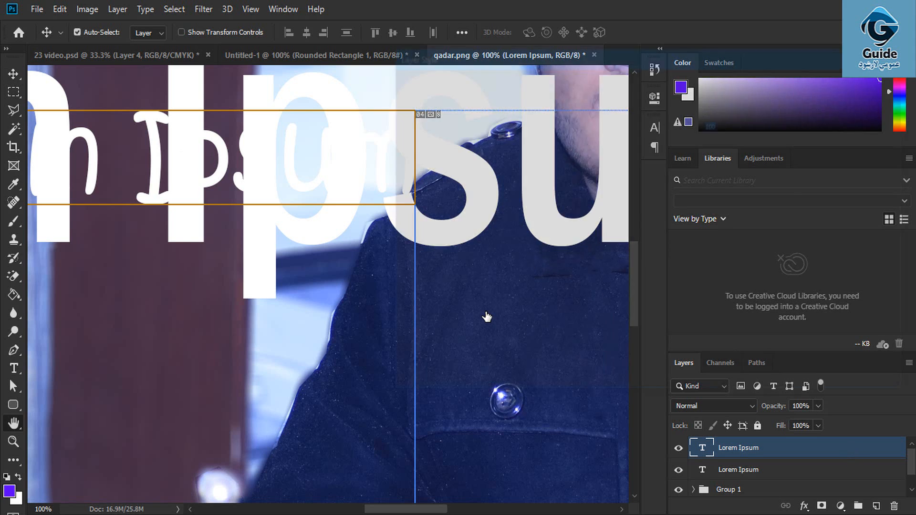
pyautogui.click(436, 248)
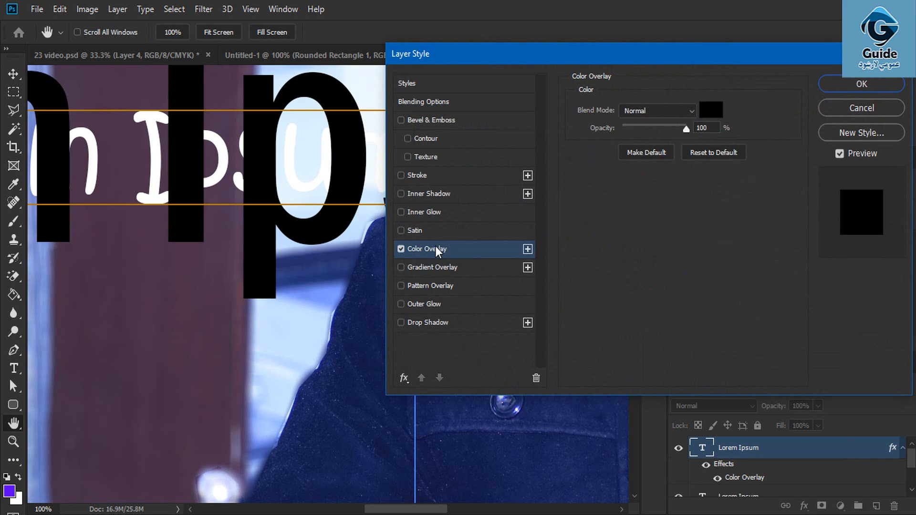
pyautogui.click(711, 110)
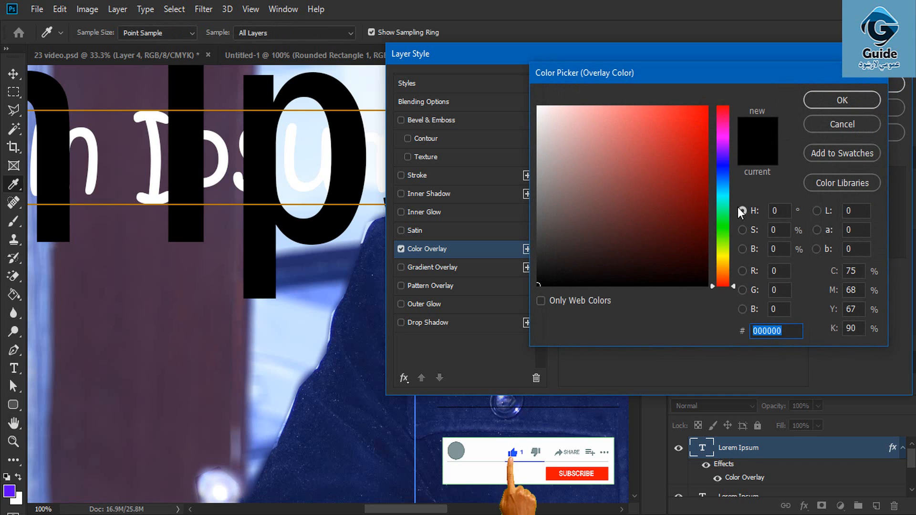
pyautogui.click(722, 257)
pyautogui.moveTo(723, 257); pyautogui.dragTo(723, 253)
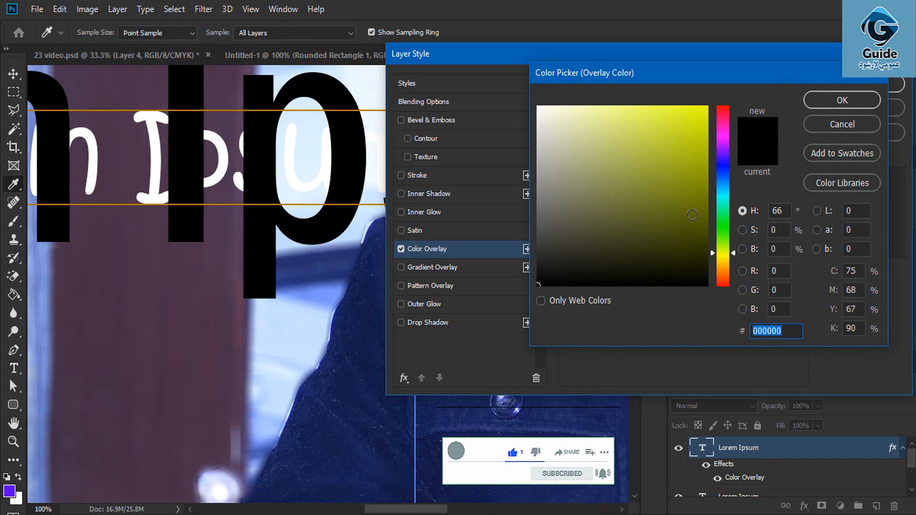
pyautogui.click(708, 107)
pyautogui.click(849, 102)
pyautogui.click(859, 86)
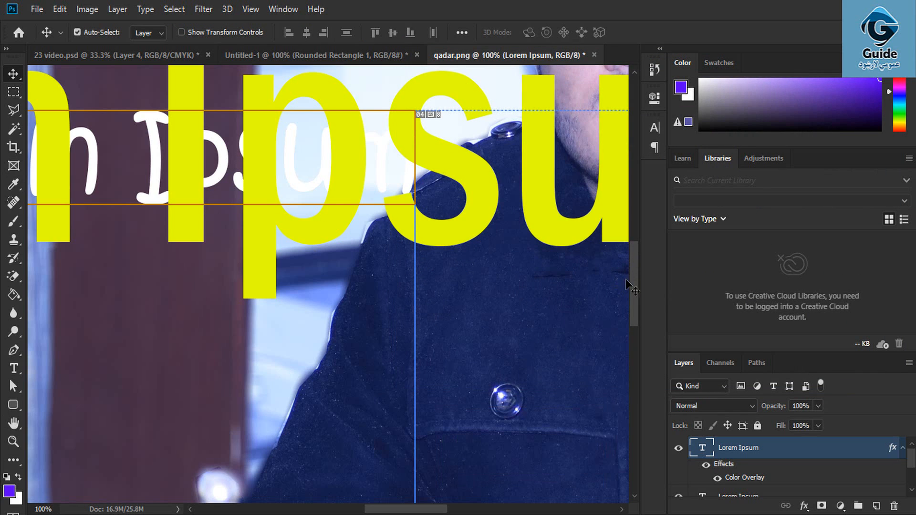
# Step: Move the white Lorem Ipsum layer above the yellow one in the layer stack and send it backward again
pyautogui.moveTo(637, 284); pyautogui.dragTo(637, 263)
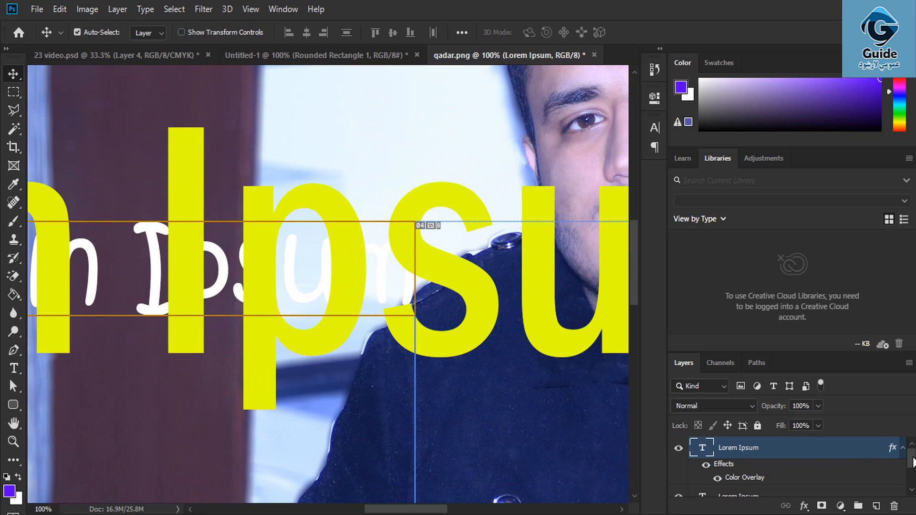
pyautogui.scroll(-1, 912, 462)
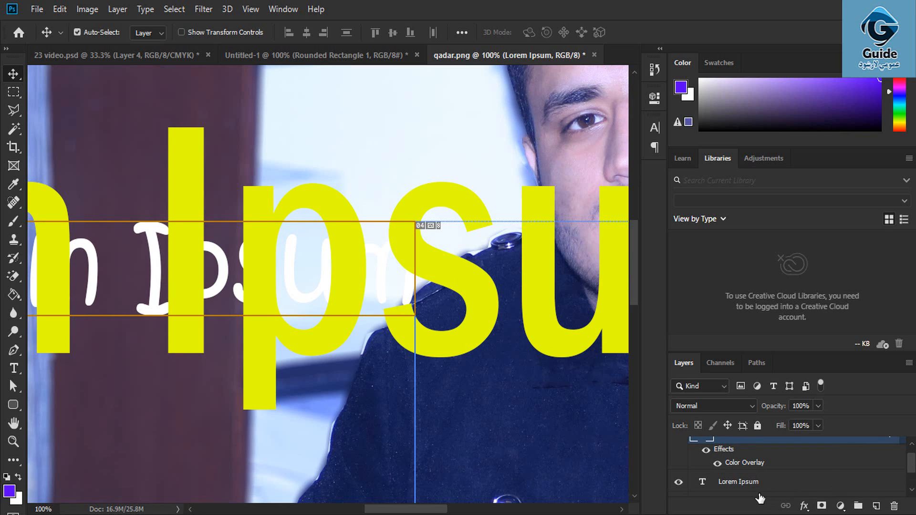
pyautogui.moveTo(750, 481); pyautogui.dragTo(753, 445)
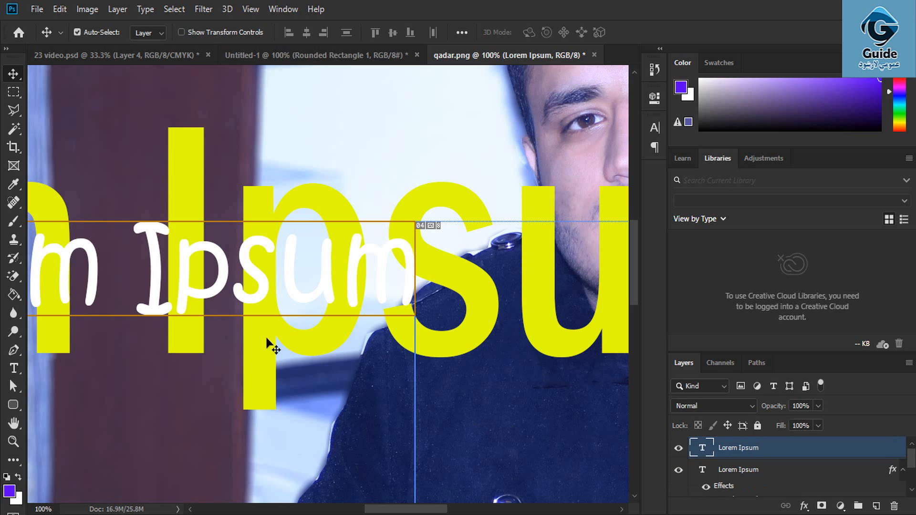
pyautogui.hotkey('ctrl', '[')
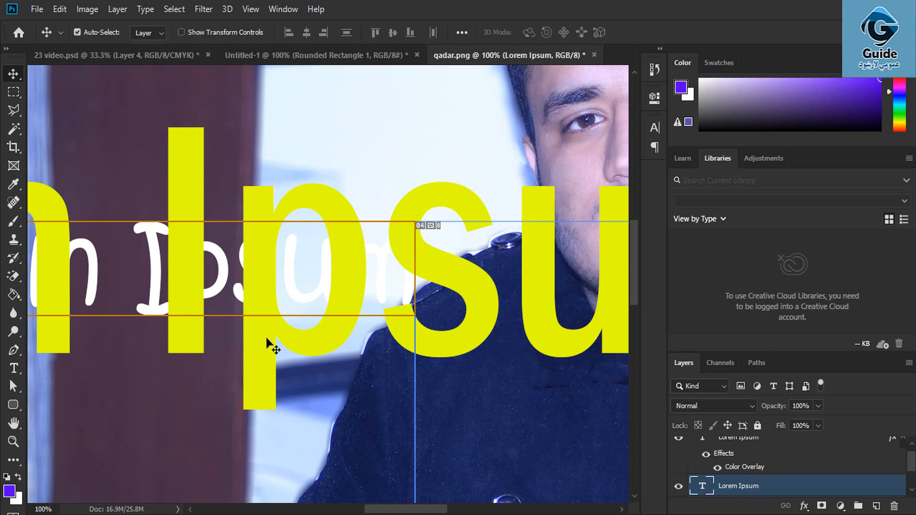
# Step: Apply Bring to Front to the white Lorem Ipsum layer and send it back behind the yellow text
pyautogui.click(118, 9)
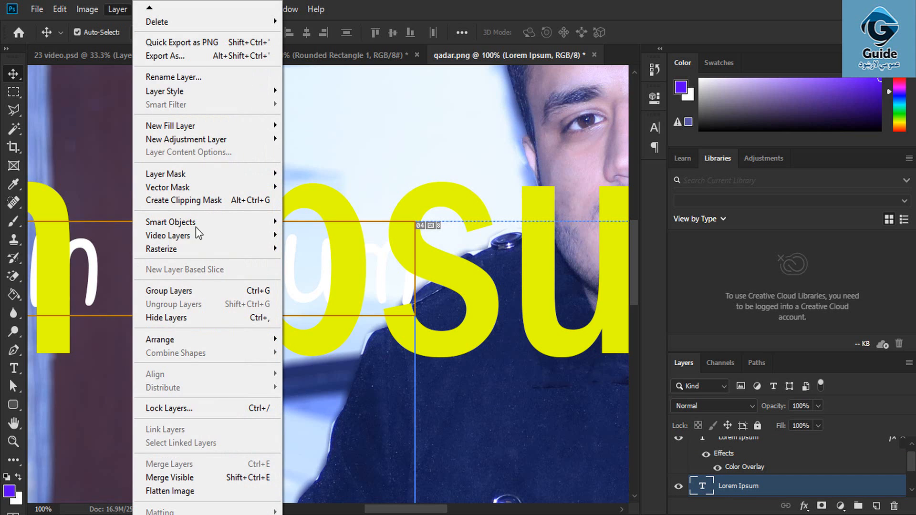
pyautogui.moveTo(219, 339)
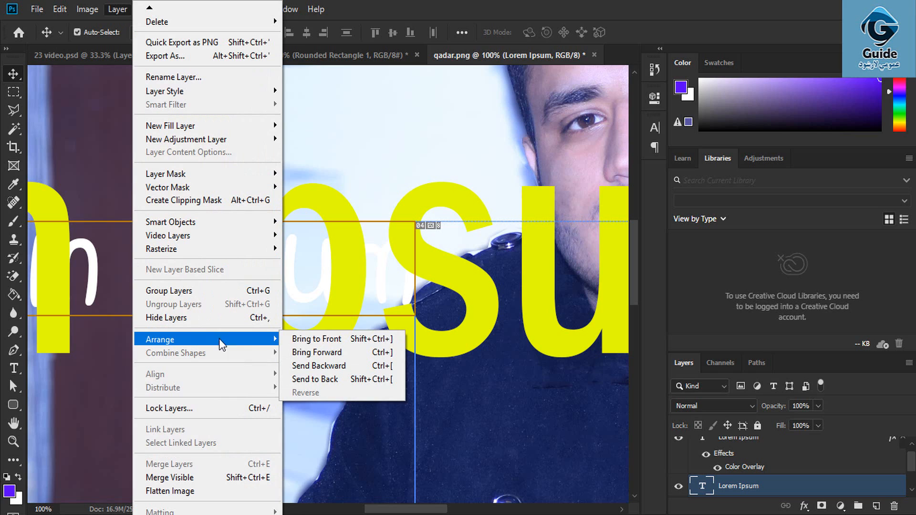
pyautogui.click(296, 339)
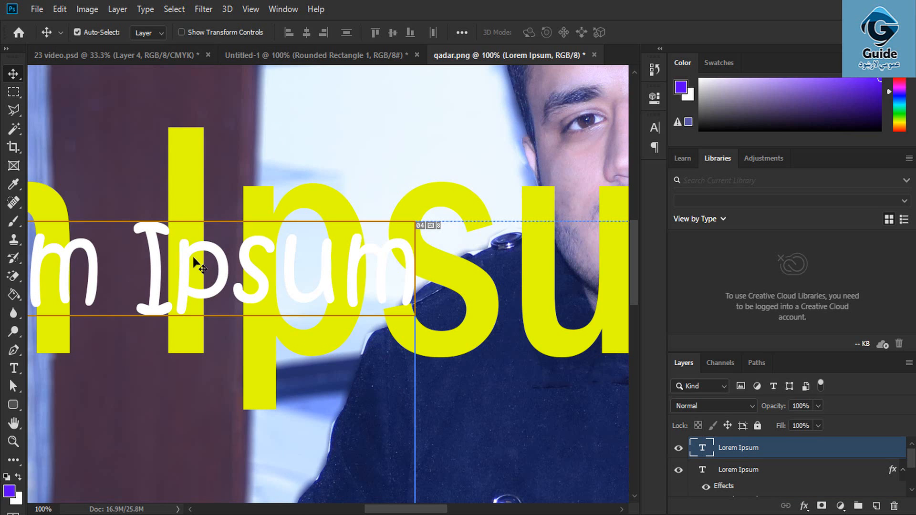
pyautogui.hotkey('ctrl', '[')
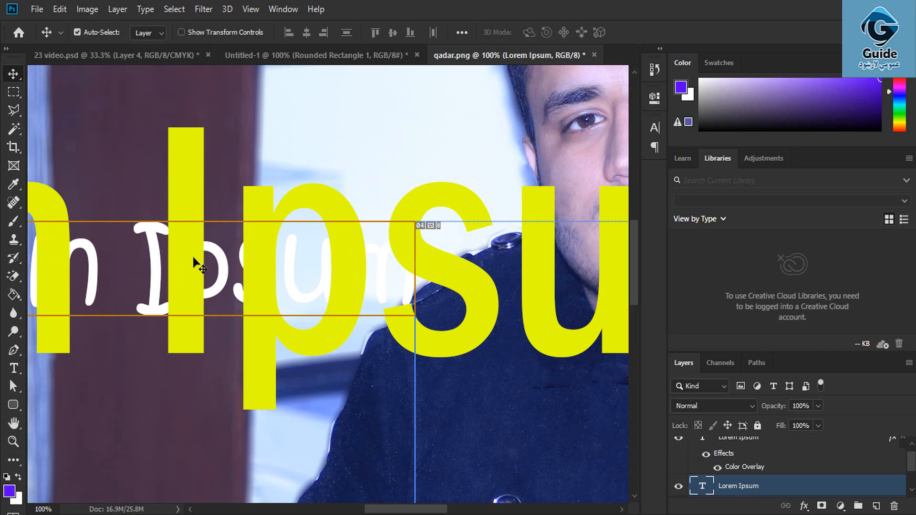
# Step: Select the yellow Lorem Ipsum layer, apply Send to Back, and bring it to the front again
pyautogui.click(192, 225)
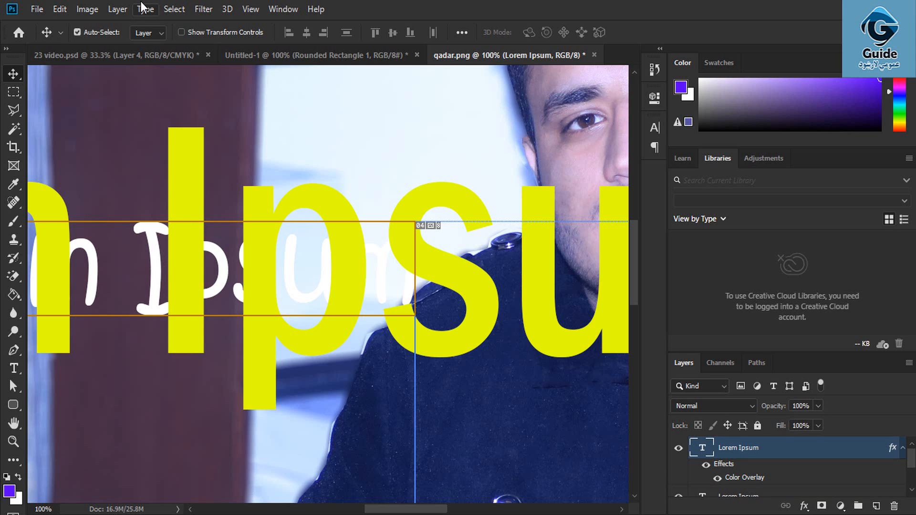
pyautogui.click(119, 9)
pyautogui.moveTo(210, 339)
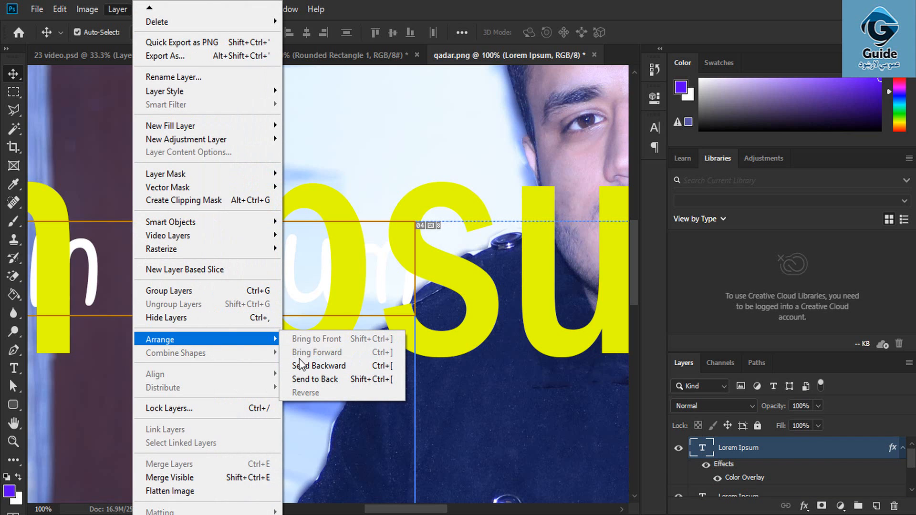
pyautogui.click(322, 379)
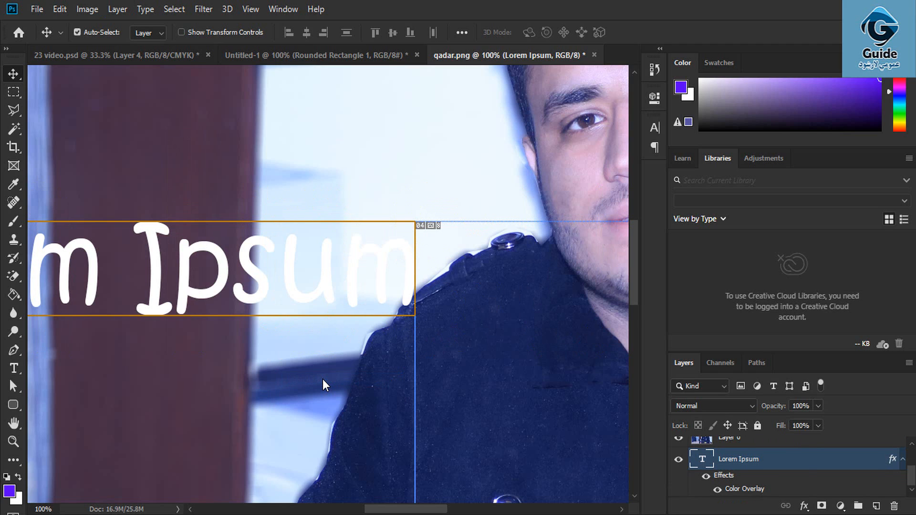
pyautogui.hotkey('ctrl', 'shift', ']')
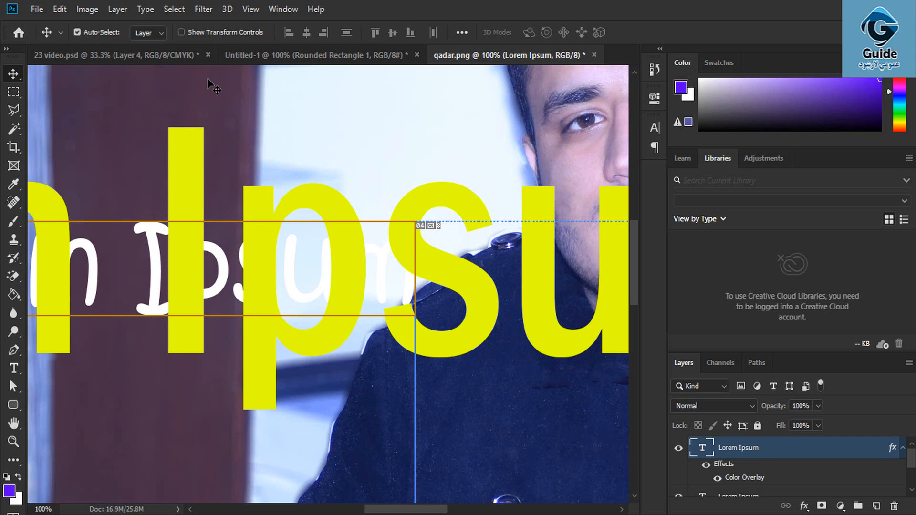
# Step: Apply Send Backward to the yellow Lorem Ipsum layer, followed by Bring Forward
pyautogui.click(118, 9)
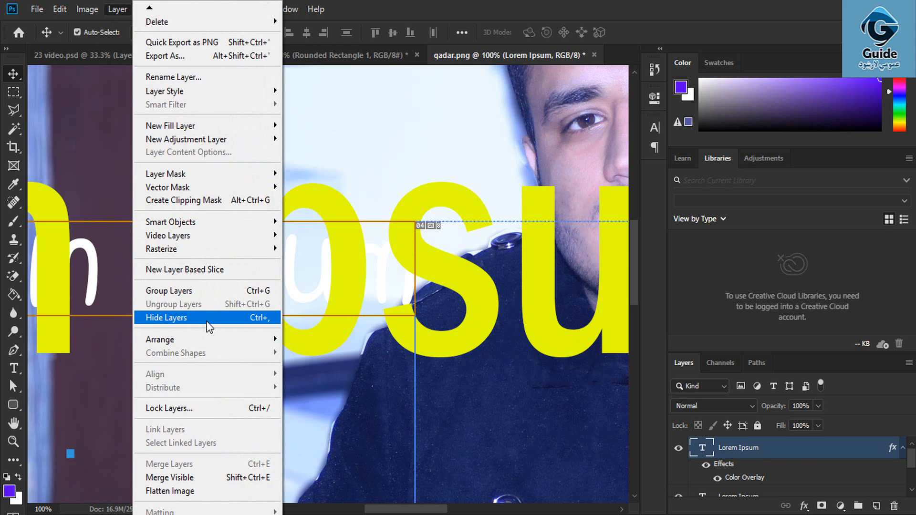
pyautogui.moveTo(205, 339)
pyautogui.click(334, 366)
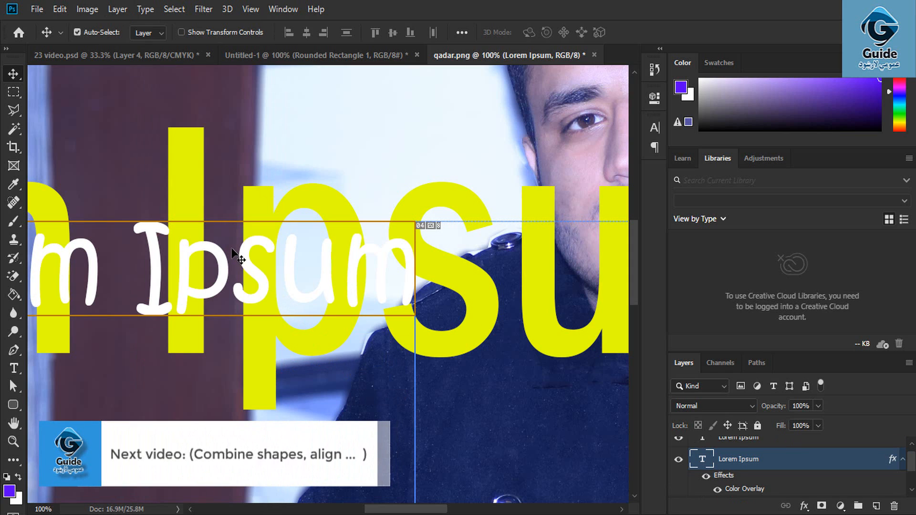
pyautogui.click(118, 9)
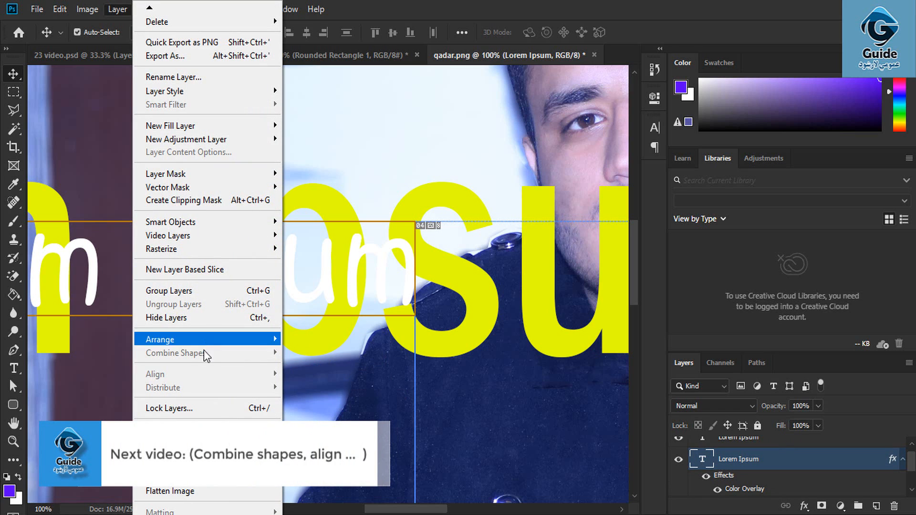
pyautogui.moveTo(200, 338)
pyautogui.click(337, 352)
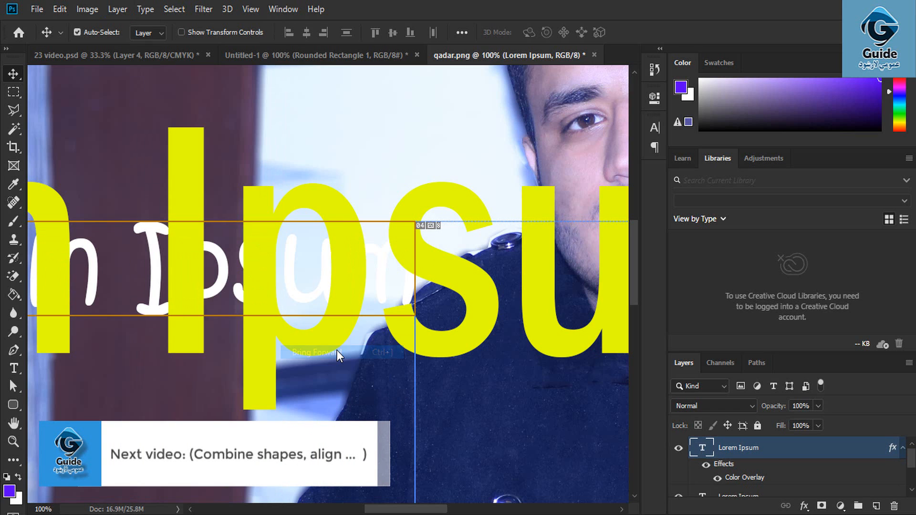
# Step: Open the Arrange commands for the yellow Lorem Ipsum layer
pyautogui.click(116, 9)
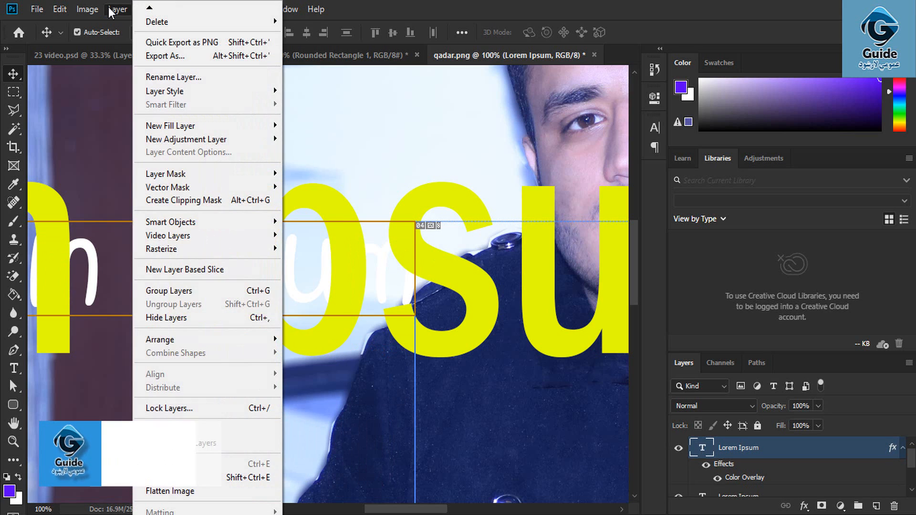
pyautogui.moveTo(249, 339)
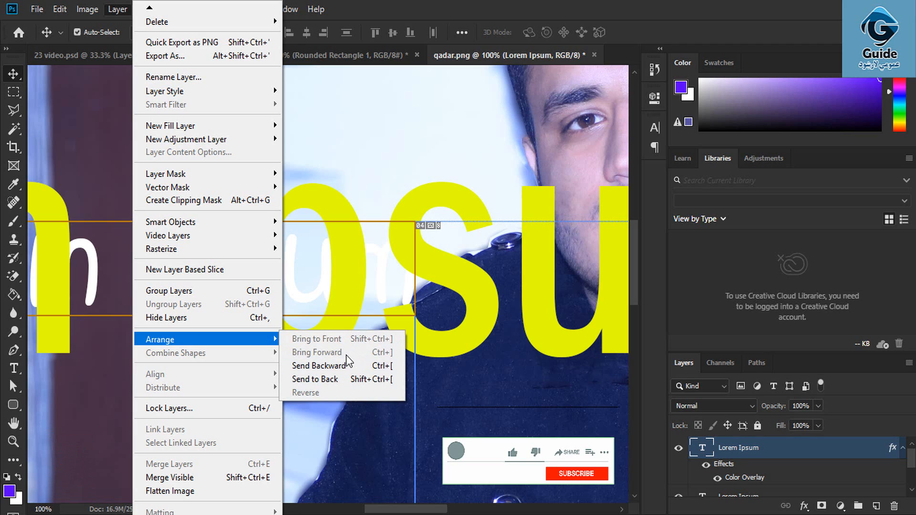